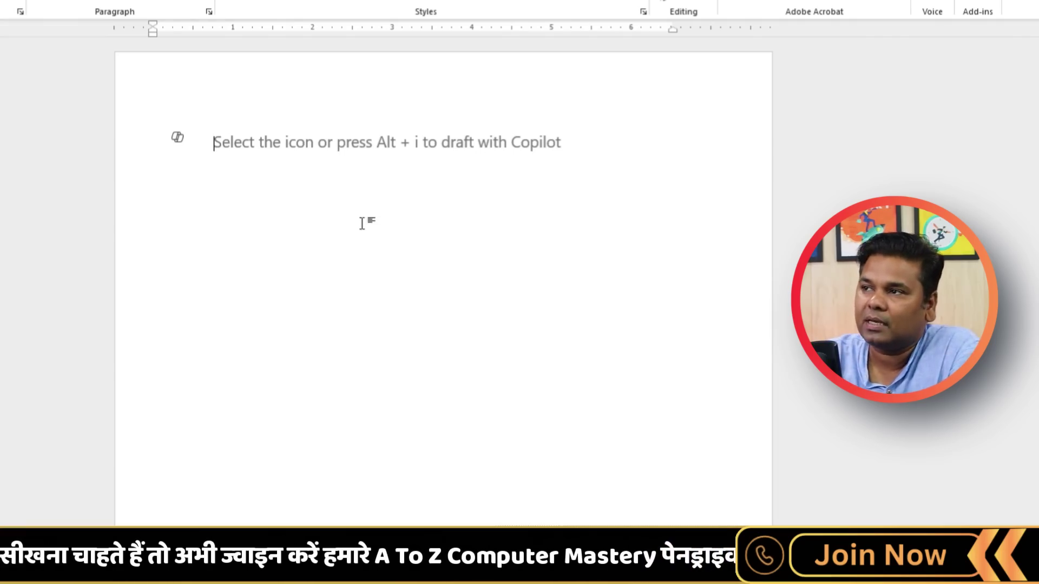
# Open the Copilot pane beside the blank document
pyautogui.hotkey('alt', 'i')
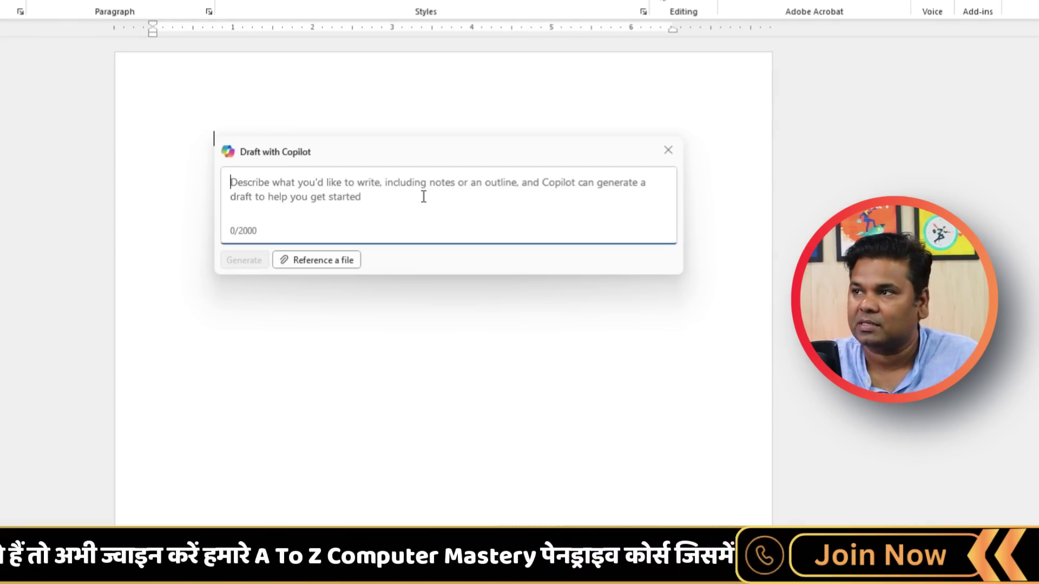
pyautogui.press('Escape')
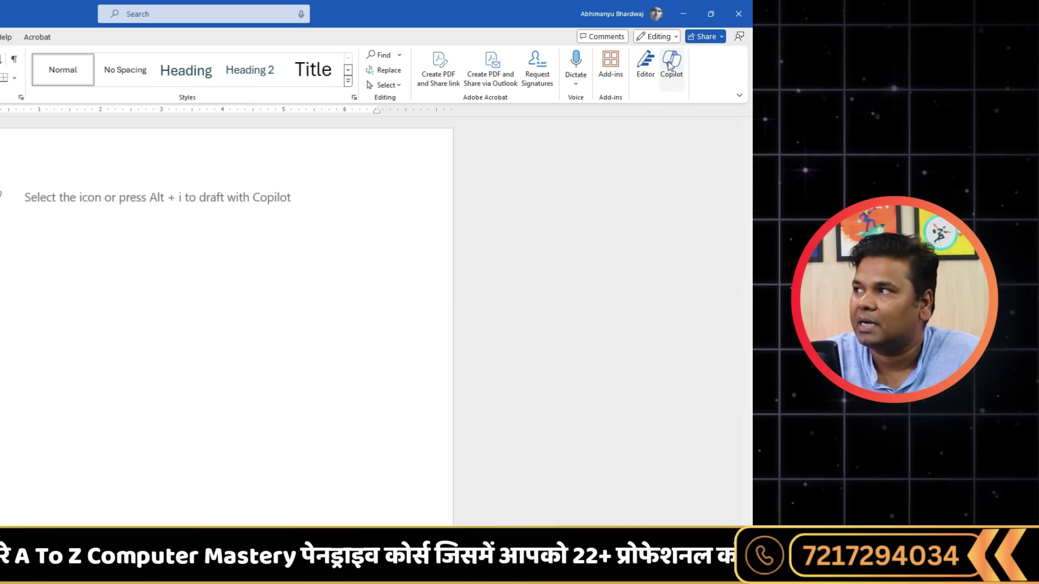
pyautogui.click(671, 68)
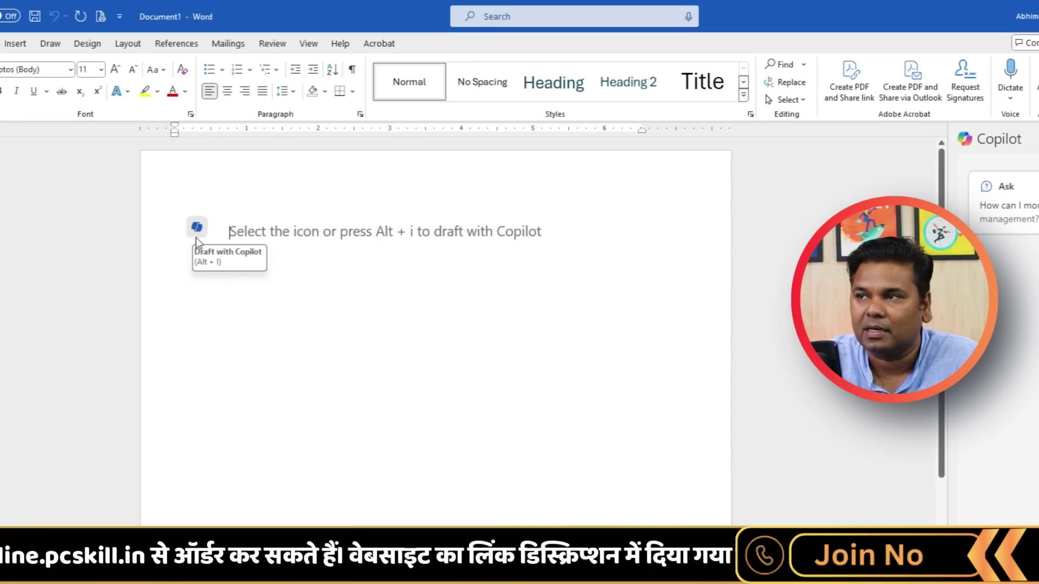
# Generate a Copilot draft in the document from the prompt "write an essay over the future of artificial intelligence."
pyautogui.hotkey('alt', 'i')
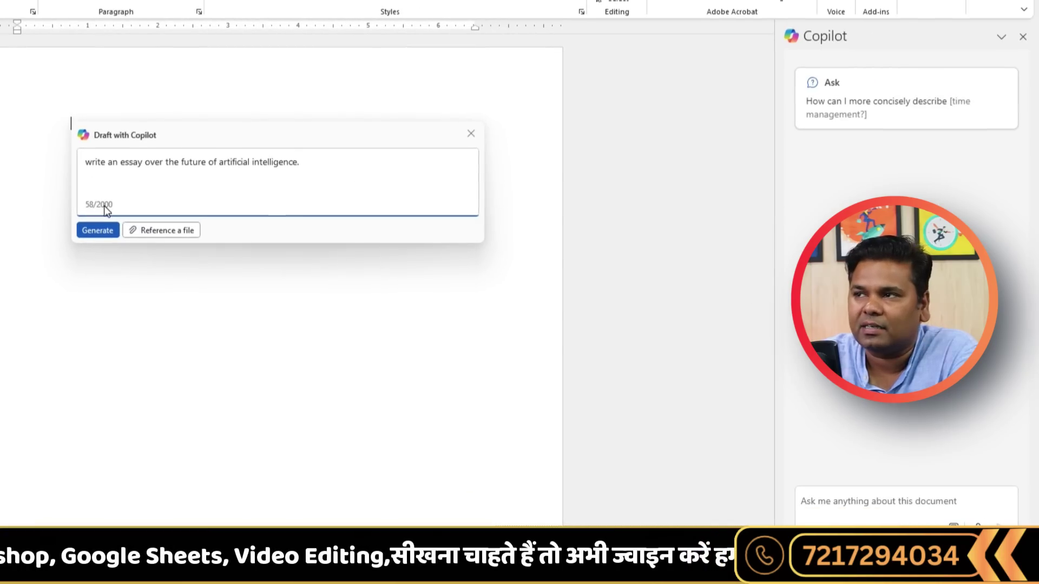
pyautogui.click(98, 233)
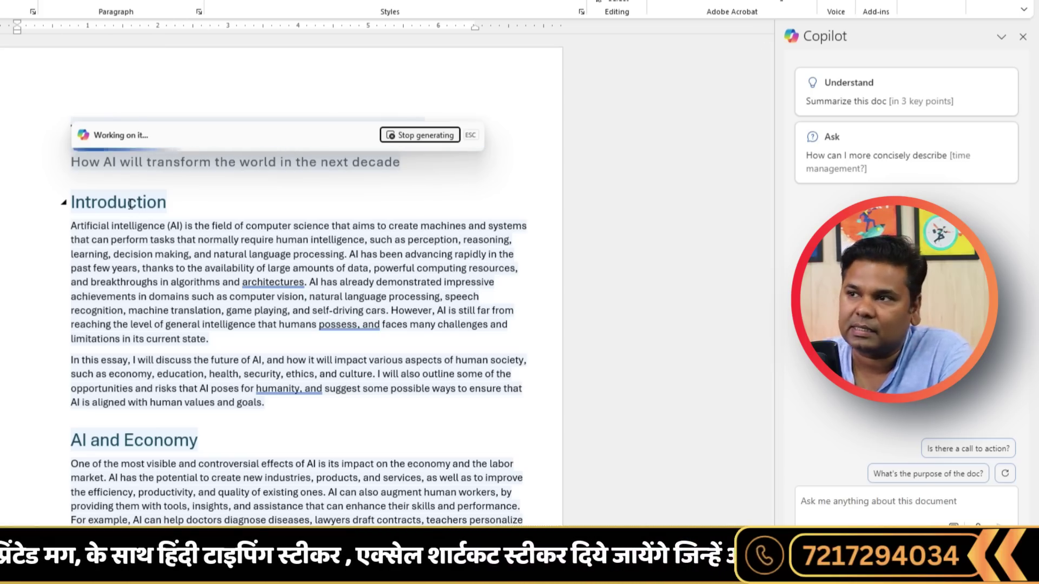
pyautogui.scroll(-5, 166, 237)
pyautogui.scroll(5, 245, 295)
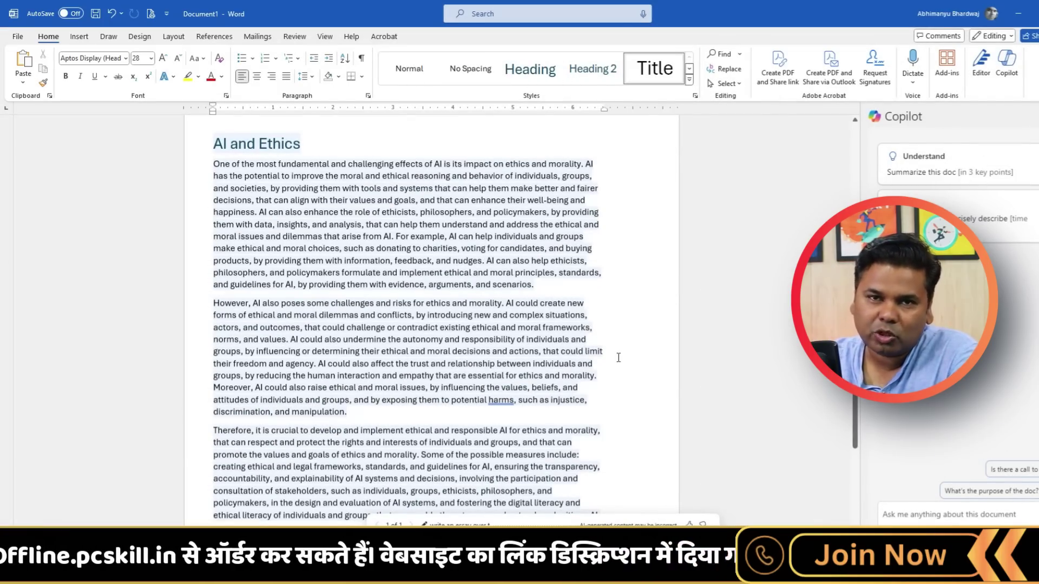
# Check the page and word count statistics of the generated essay
pyautogui.scroll(-20, 618, 357)
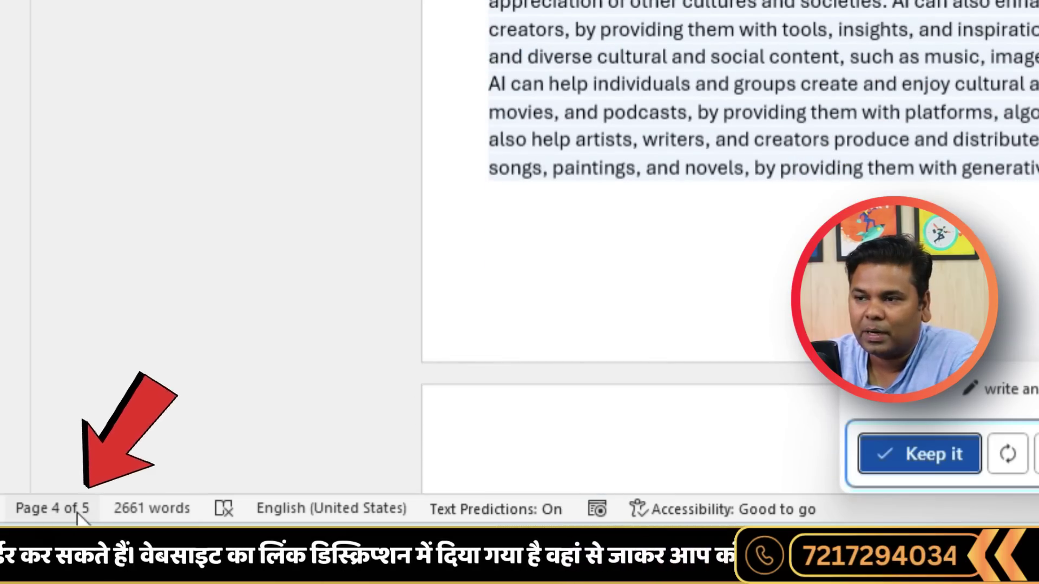
pyautogui.click(143, 514)
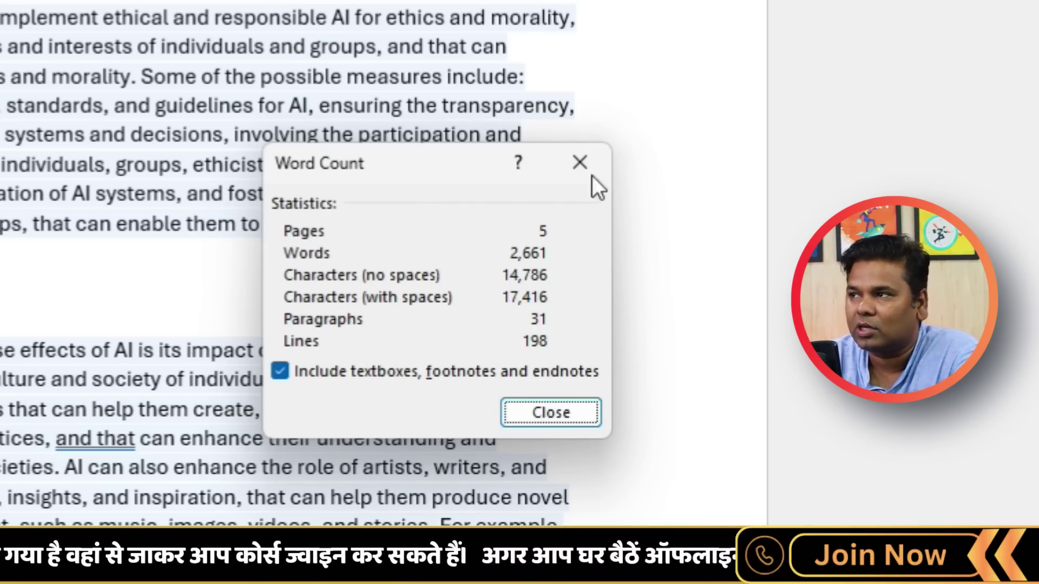
pyautogui.click(595, 158)
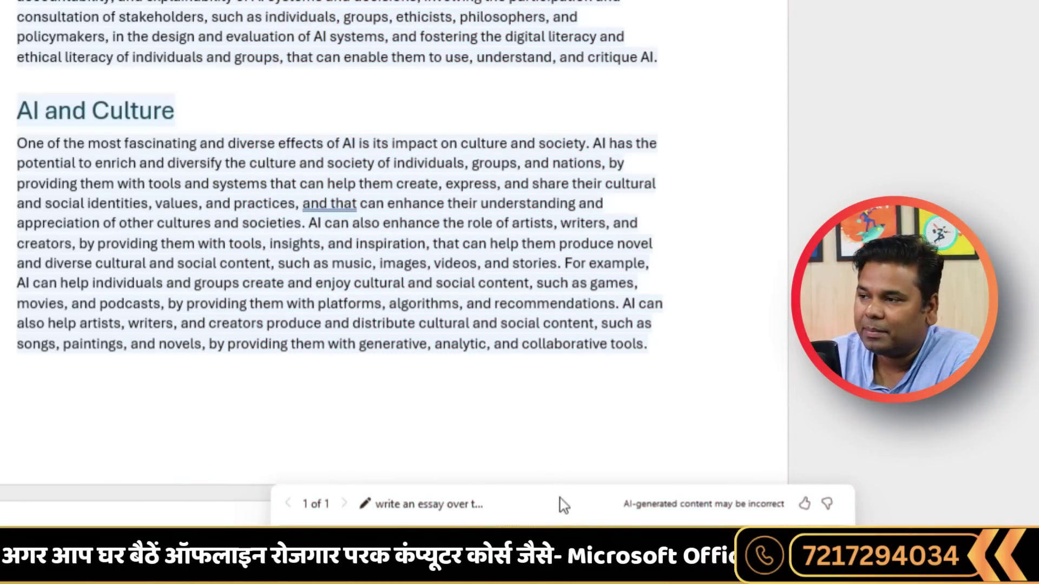
pyautogui.click(560, 503)
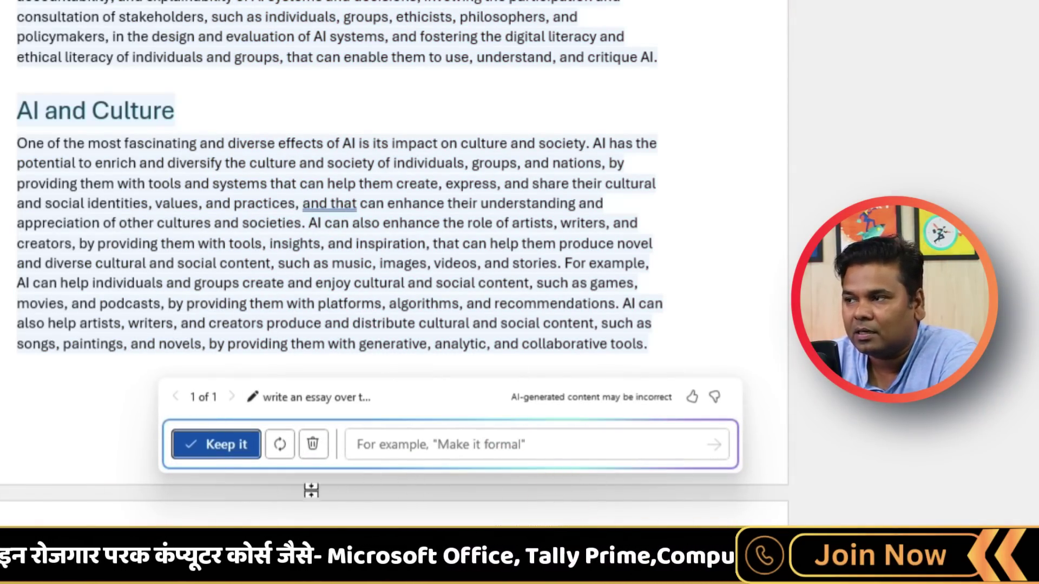
pyautogui.click(369, 446)
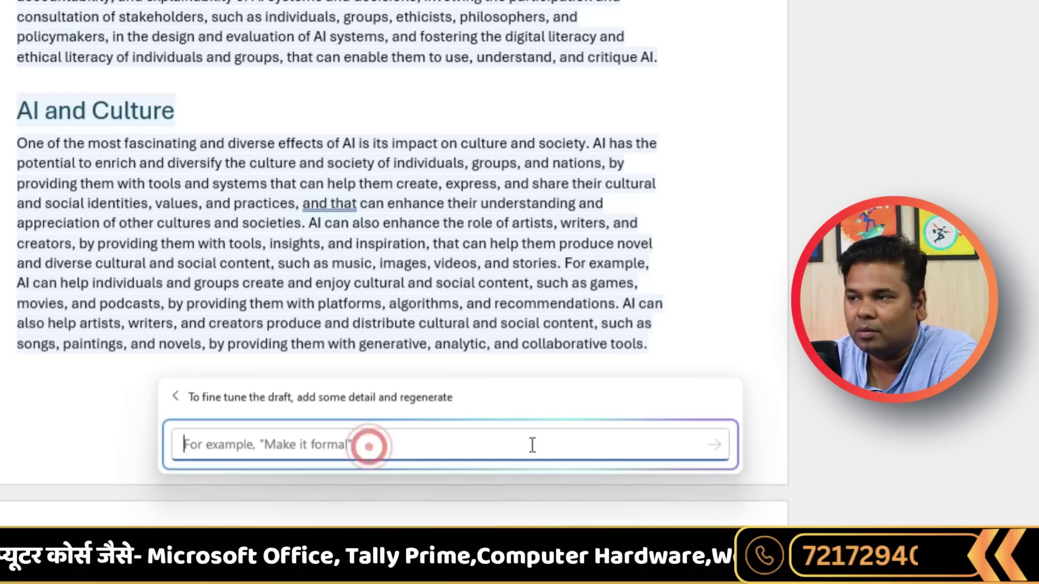
pyautogui.click(178, 397)
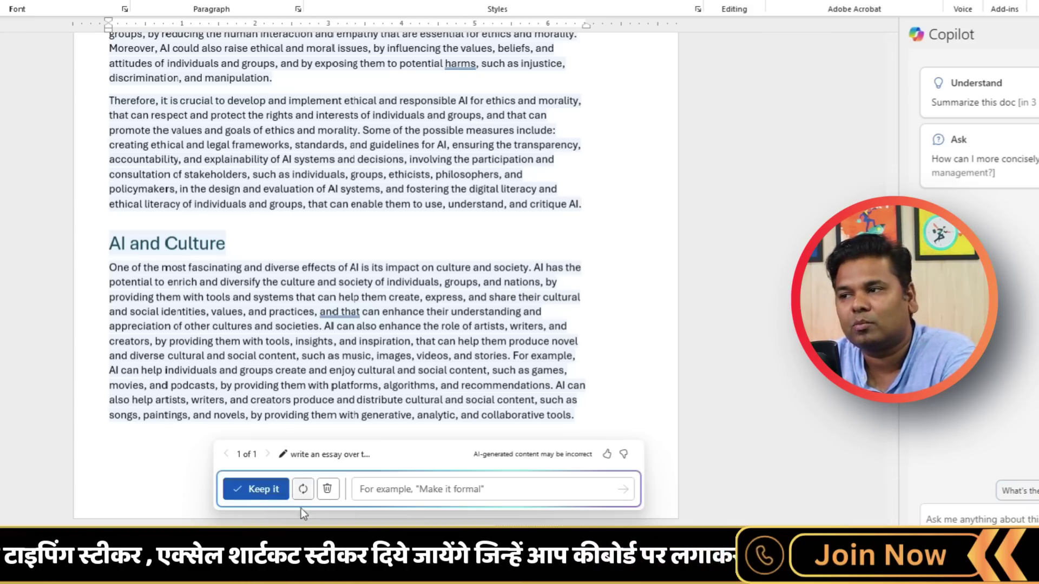
# Keep the Copilot-generated essay in the document and return to its beginning
pyautogui.click(245, 490)
pyautogui.scroll(20, 287, 430)
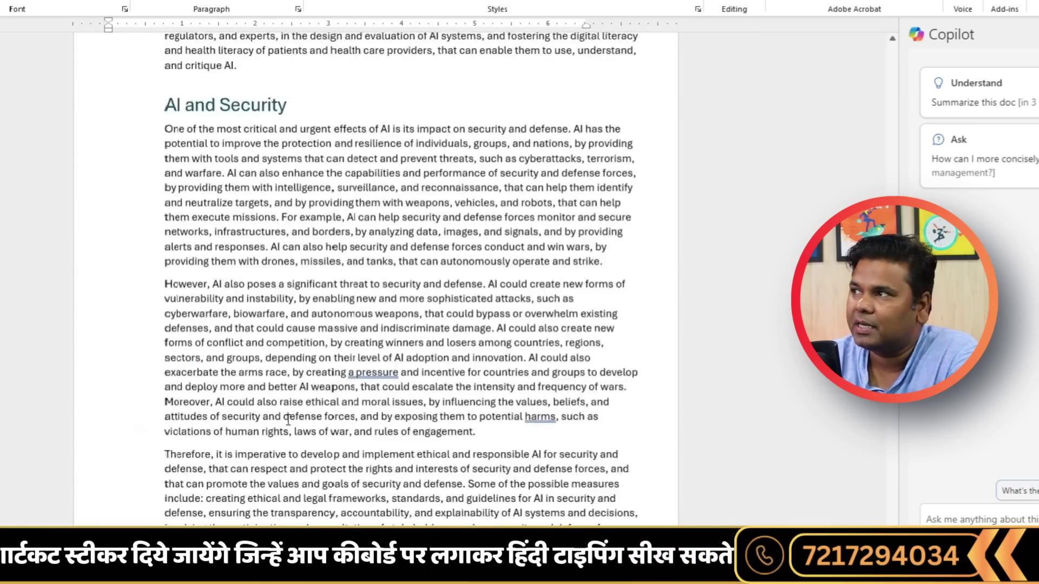
pyautogui.scroll(15, 286, 417)
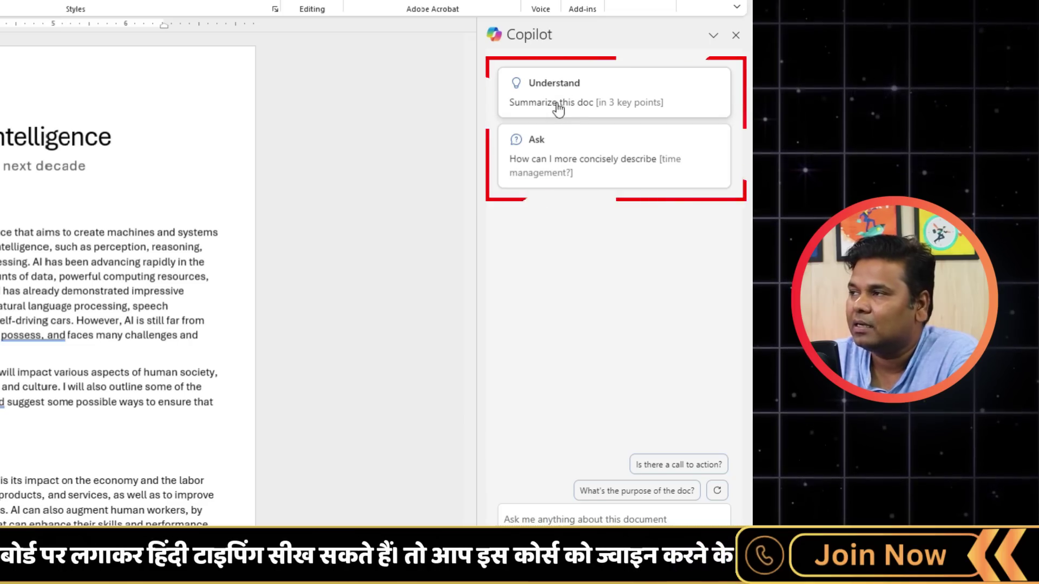
# Ask Copilot to "Summarize this doc" and read through the main ideas in its answer
pyautogui.click(562, 96)
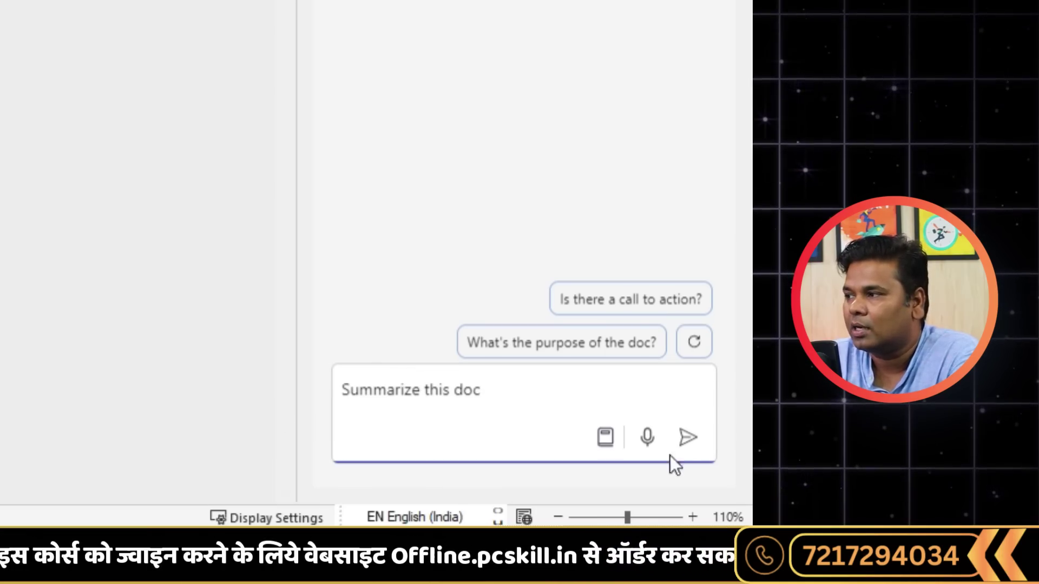
pyautogui.click(695, 449)
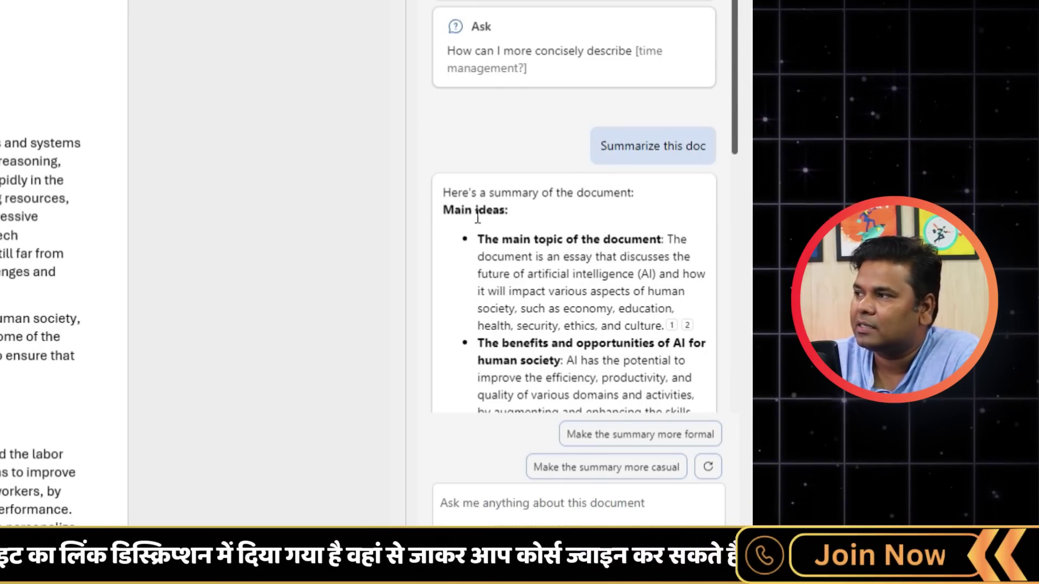
pyautogui.scroll(-3, 547, 216)
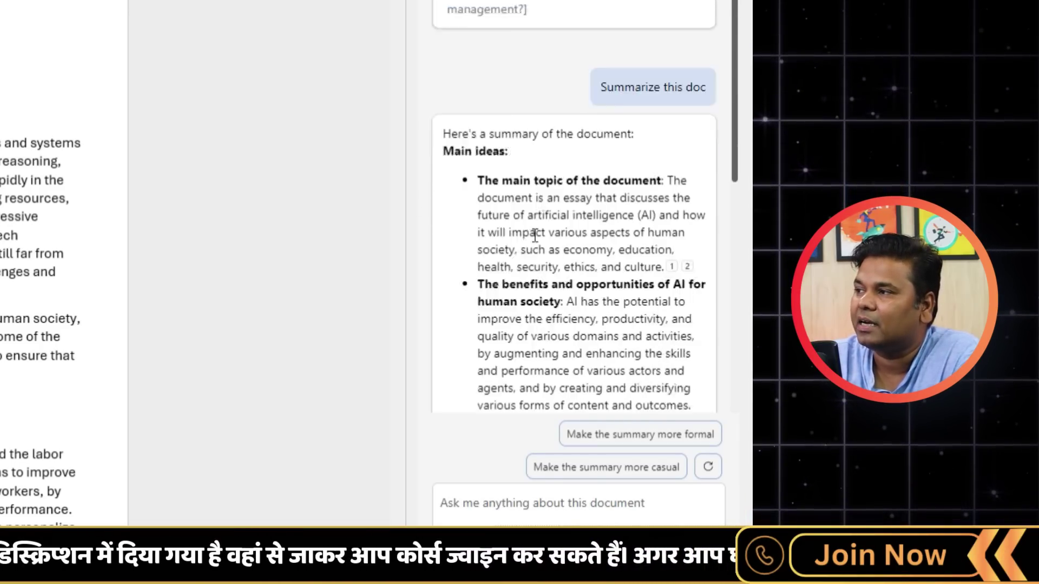
pyautogui.moveTo(477, 68); pyautogui.dragTo(666, 66)
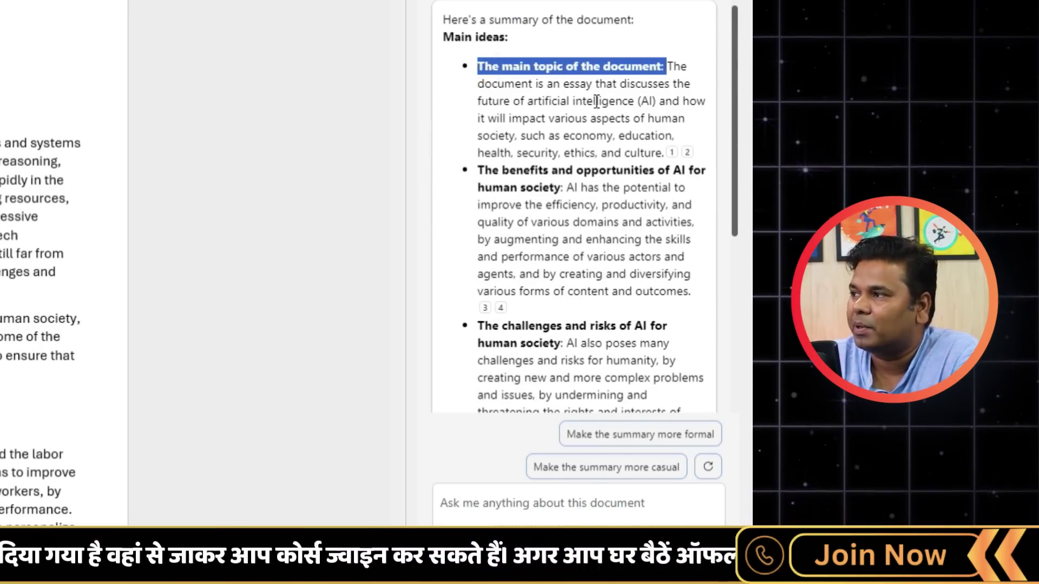
pyautogui.moveTo(478, 170); pyautogui.dragTo(544, 204)
pyautogui.scroll(-3, 572, 174)
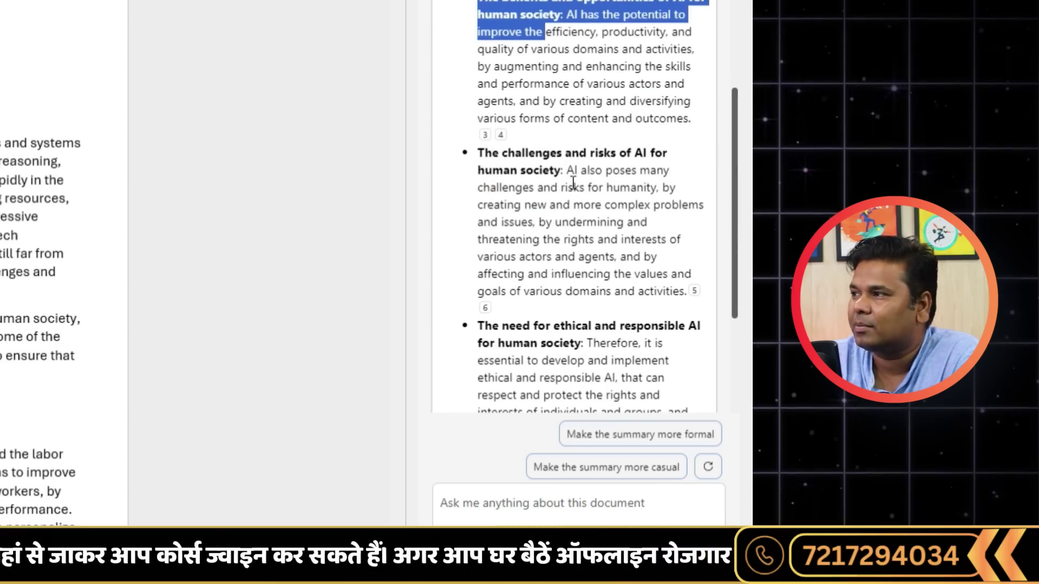
pyautogui.scroll(-3, 571, 175)
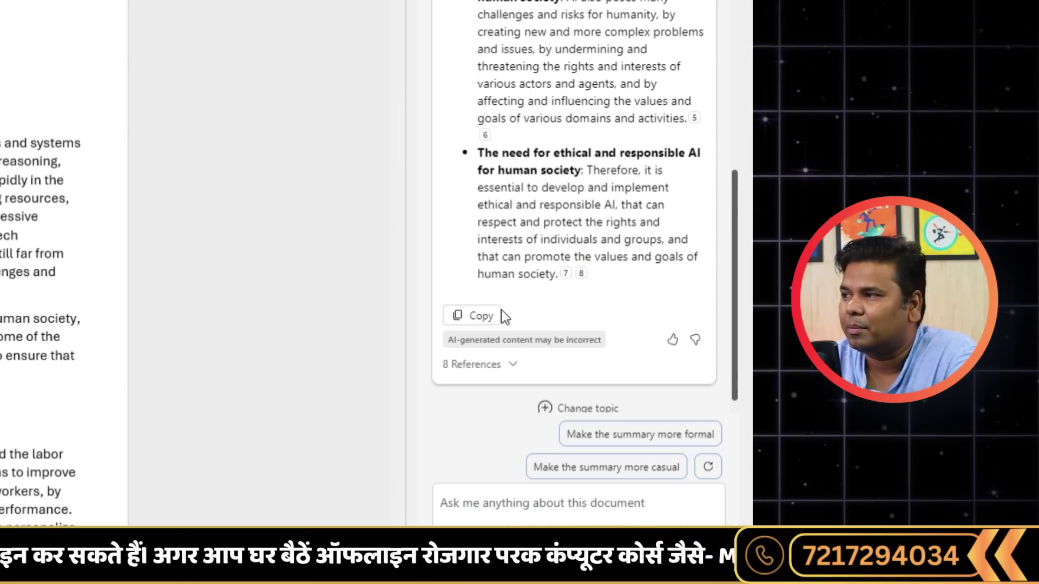
# Copy Copilot's summary, paste it at the end of the document below the Conclusion and select the pasted text
pyautogui.moveTo(563, 273)
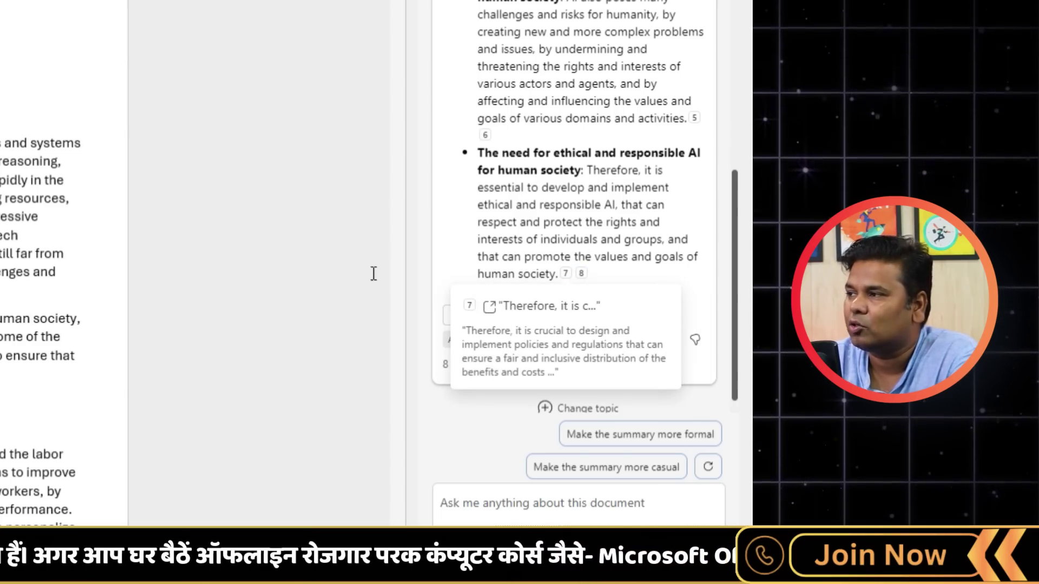
pyautogui.click(457, 313)
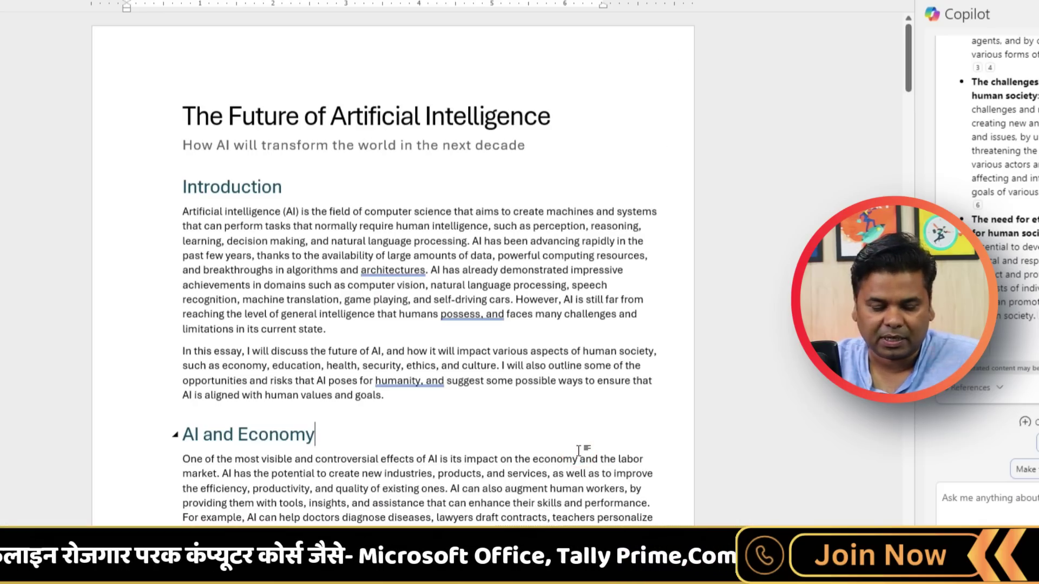
pyautogui.hotkey('ctrl', 'End')
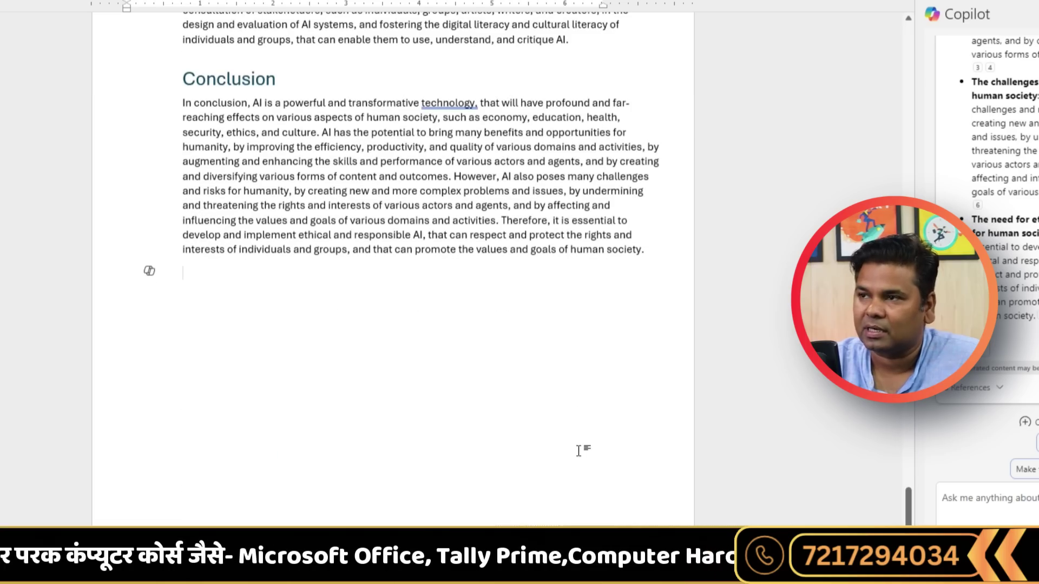
pyautogui.hotkey('ctrl', 'v')
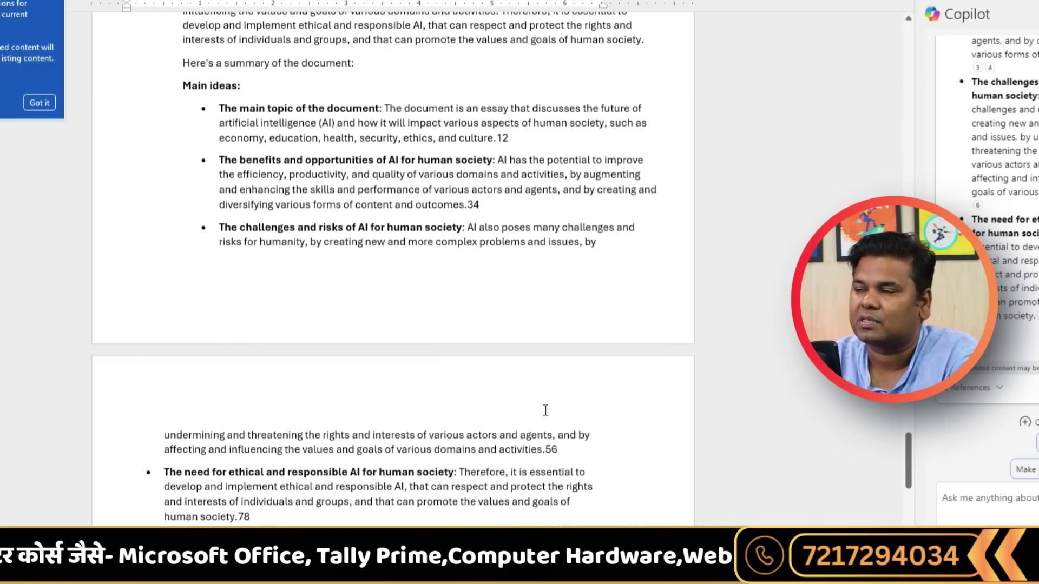
pyautogui.moveTo(176, 99); pyautogui.dragTo(432, 521)
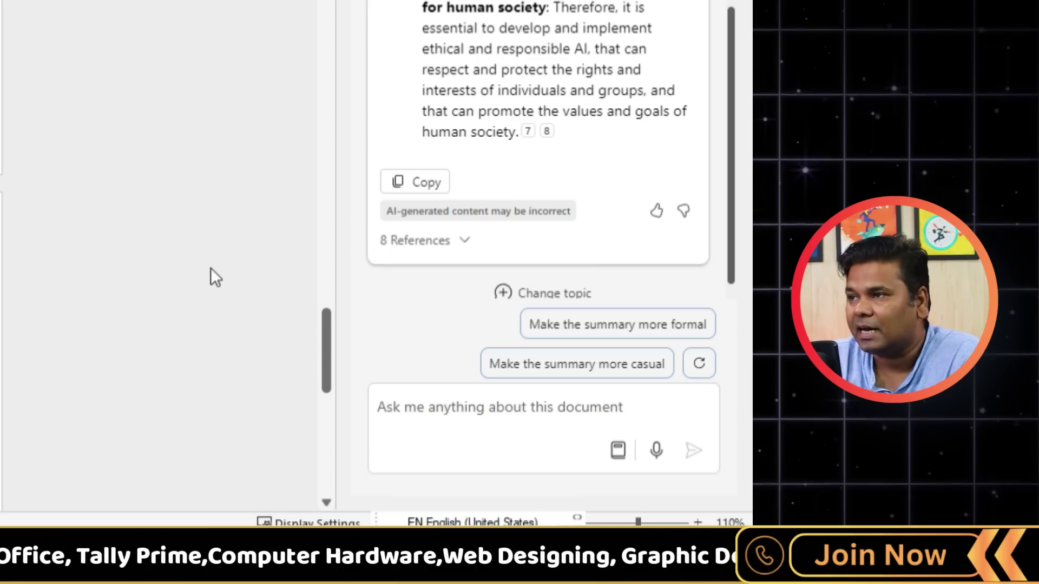
pyautogui.click(615, 459)
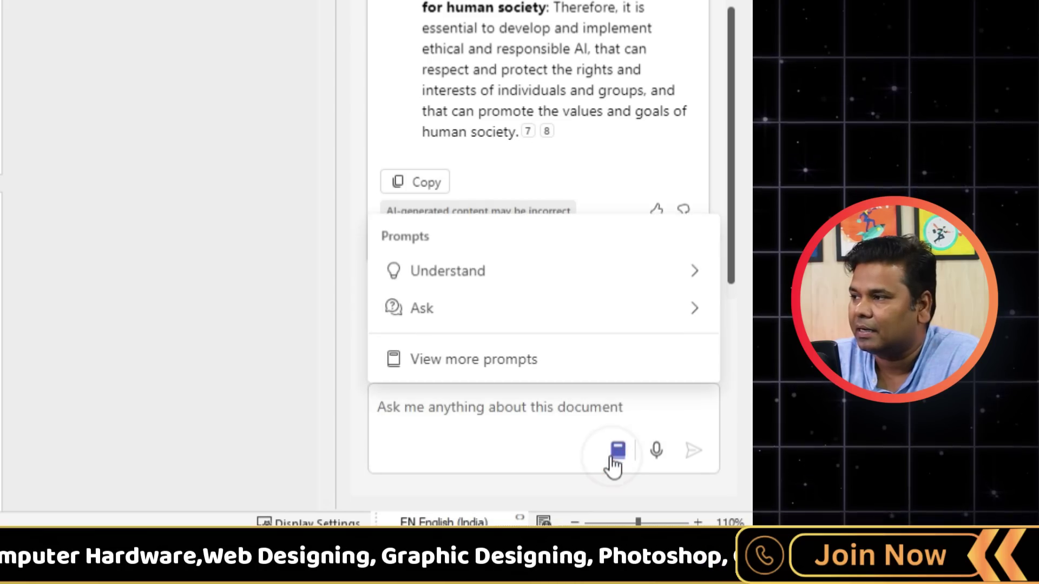
pyautogui.click(498, 276)
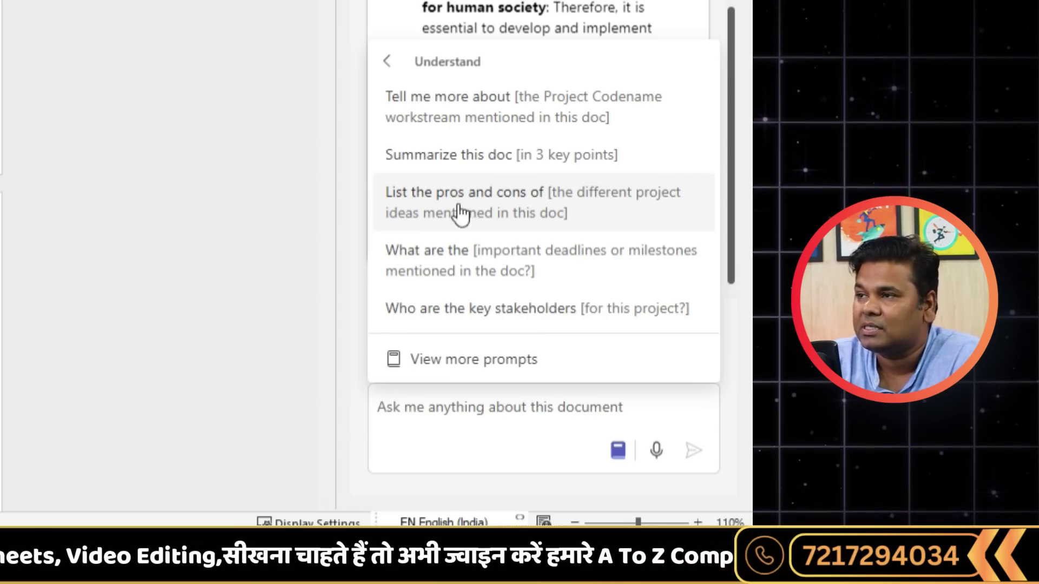
pyautogui.press('Escape')
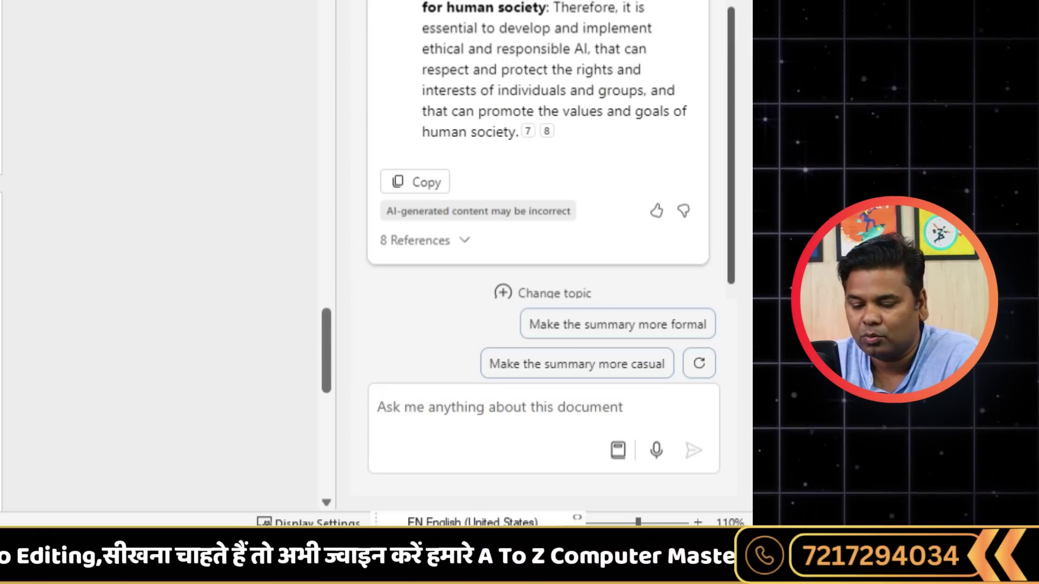
# Ask Copilot to "List the pros and cons", shortening the suggested Understand prompt, and review its answer
pyautogui.click(617, 452)
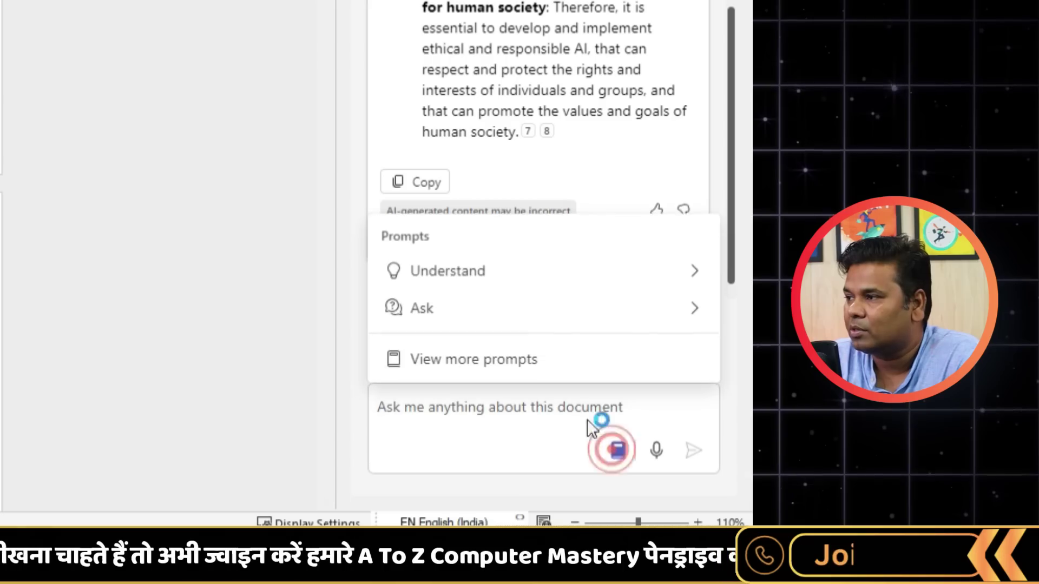
pyautogui.click(480, 272)
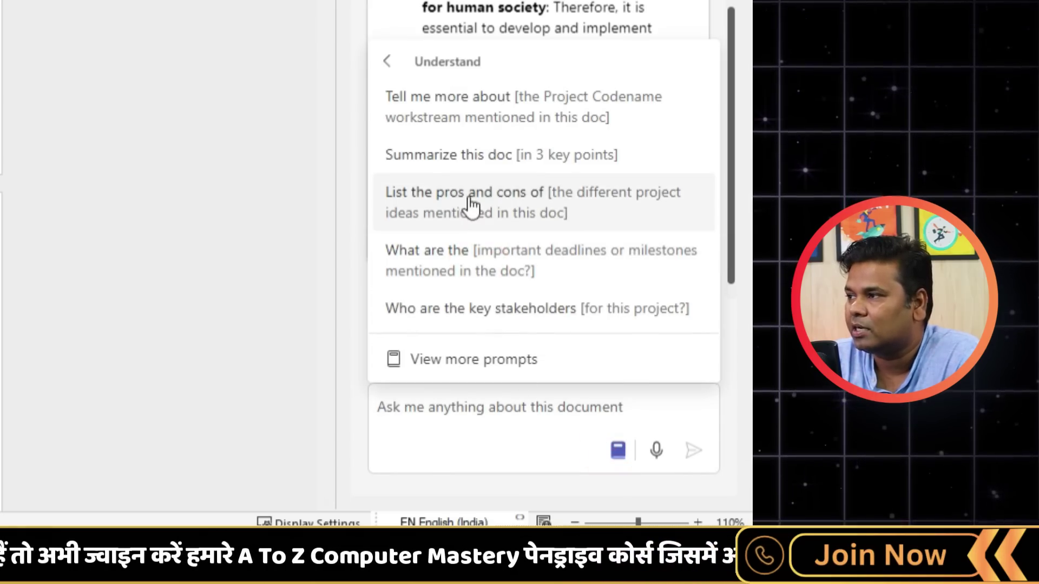
pyautogui.click(469, 196)
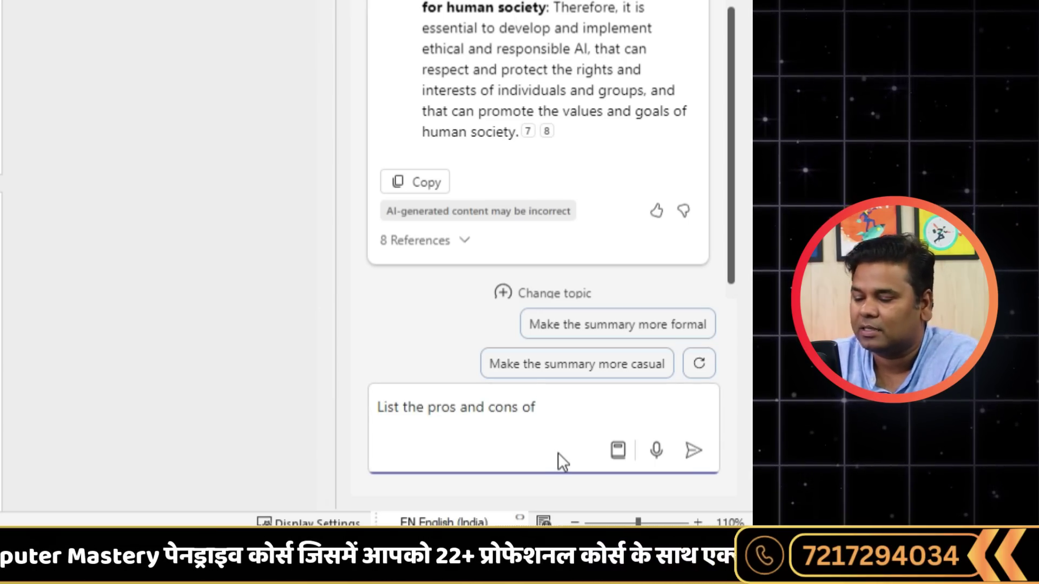
pyautogui.press('BackSpace')
pyautogui.press('BackSpace')
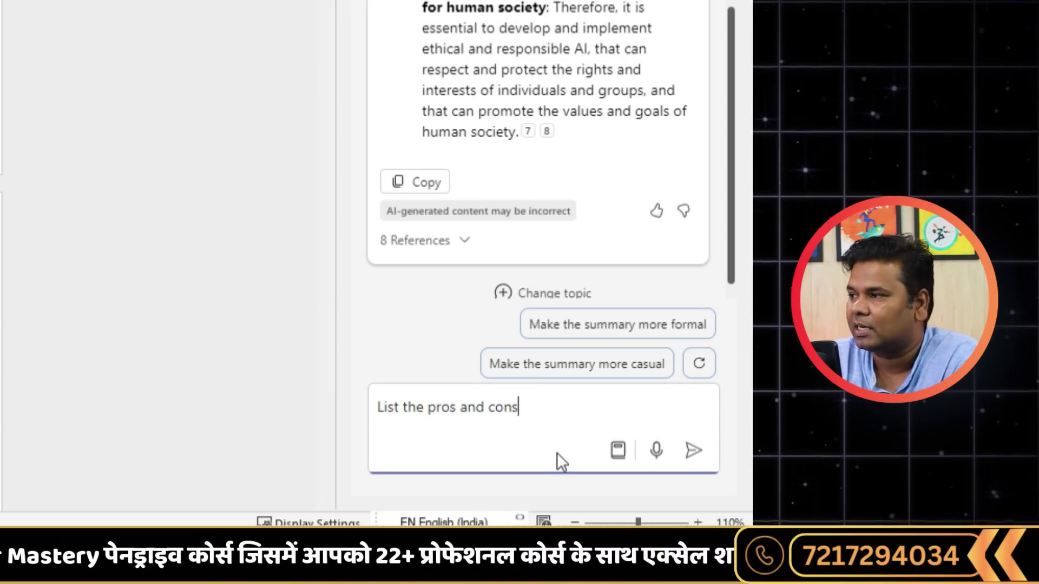
pyautogui.click(695, 453)
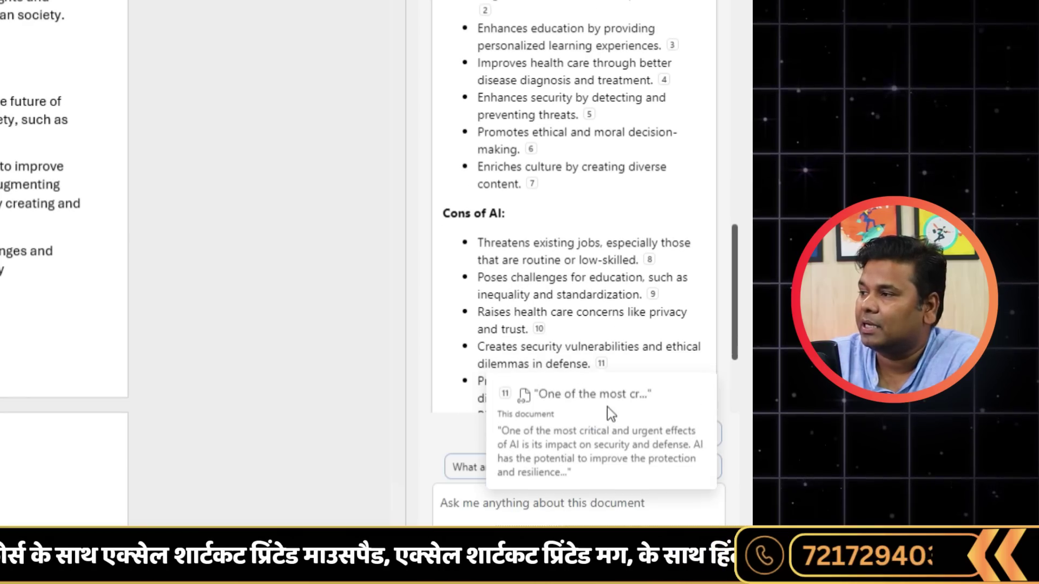
pyautogui.scroll(4, 324, 216)
pyautogui.scroll(5, 587, 133)
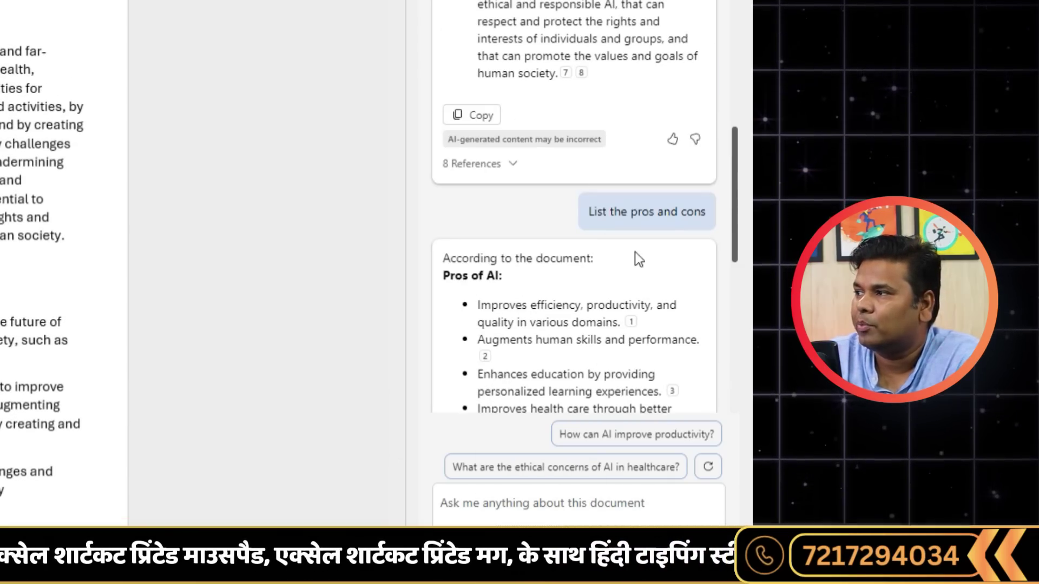
pyautogui.scroll(-2, 622, 216)
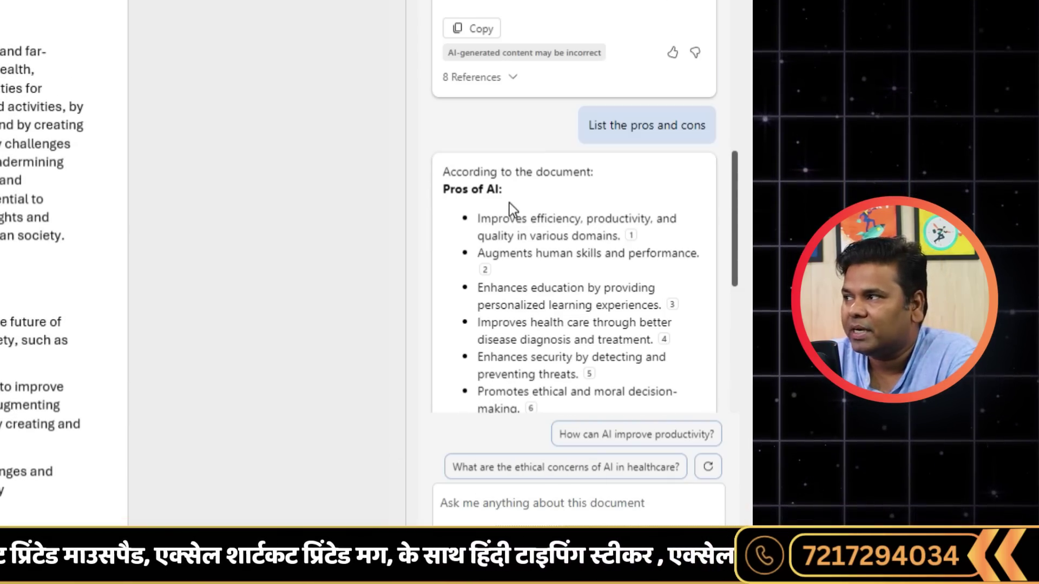
# Copy Copilot's list of AI pros and cons and paste it at the end of the document, below the summary
pyautogui.scroll(-2, 508, 203)
pyautogui.scroll(-5, 508, 203)
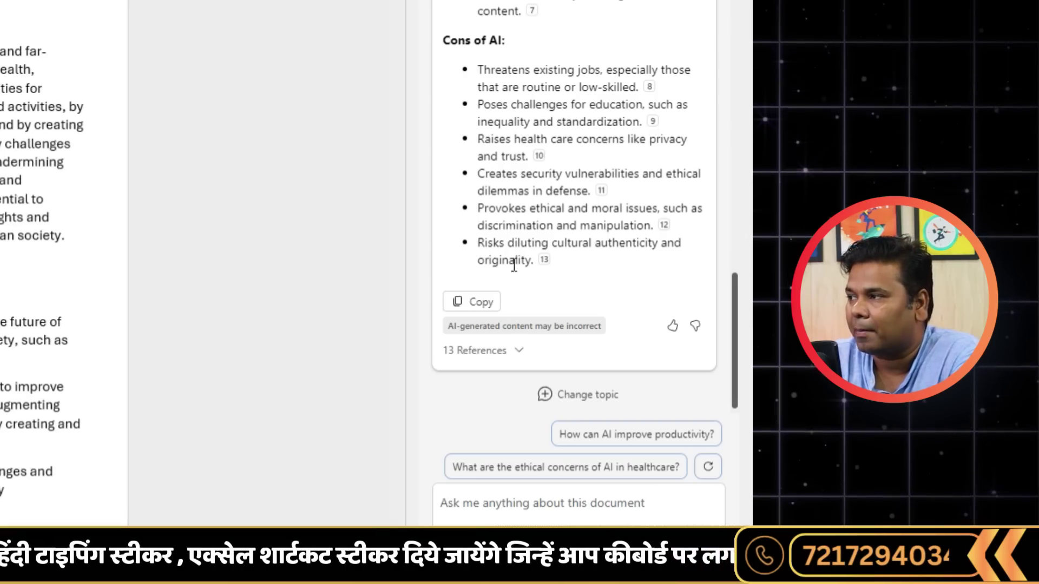
pyautogui.click(479, 302)
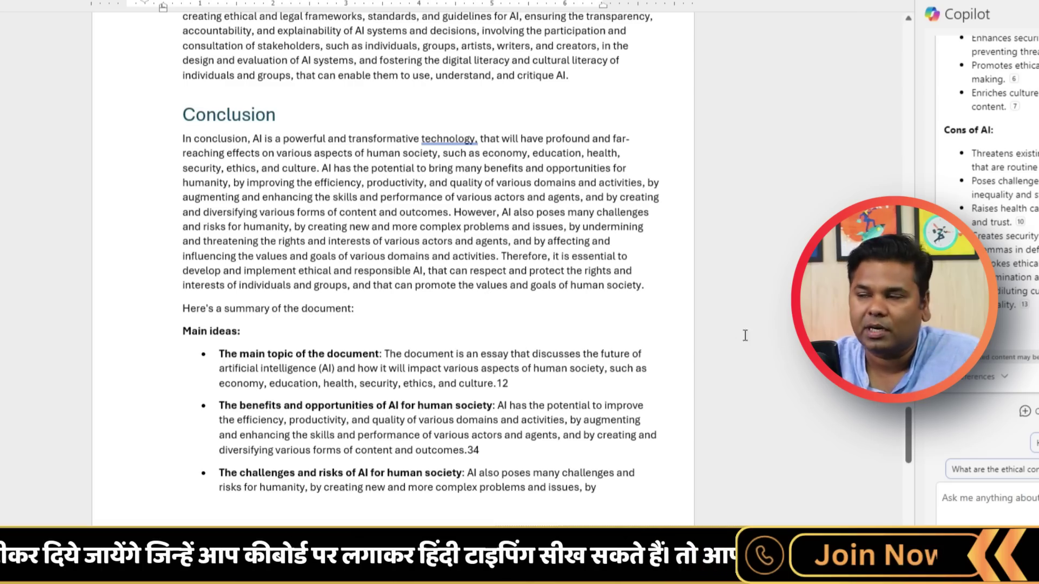
pyautogui.scroll(-10, 745, 336)
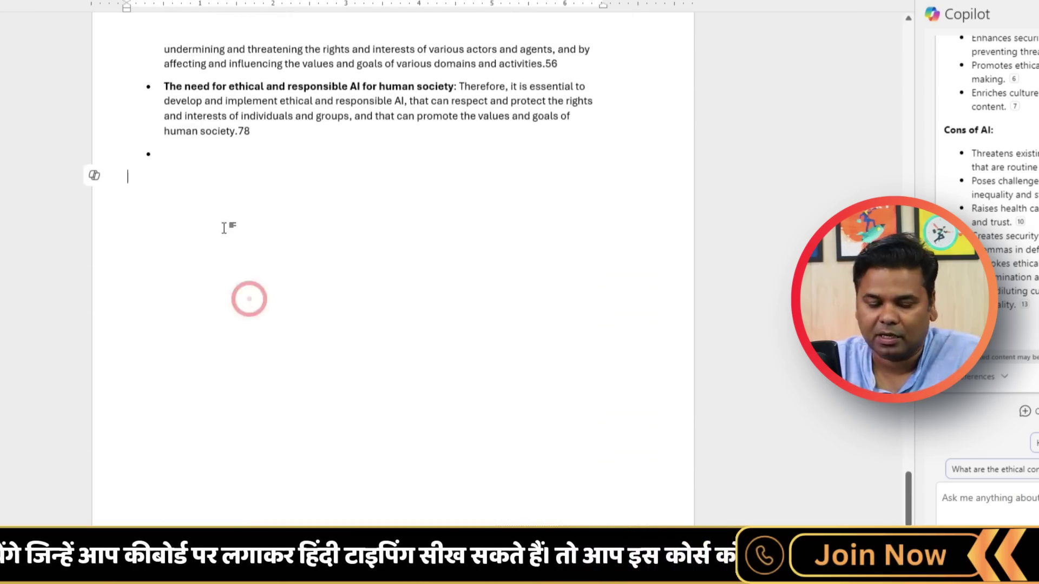
pyautogui.hotkey('ctrl', 'v')
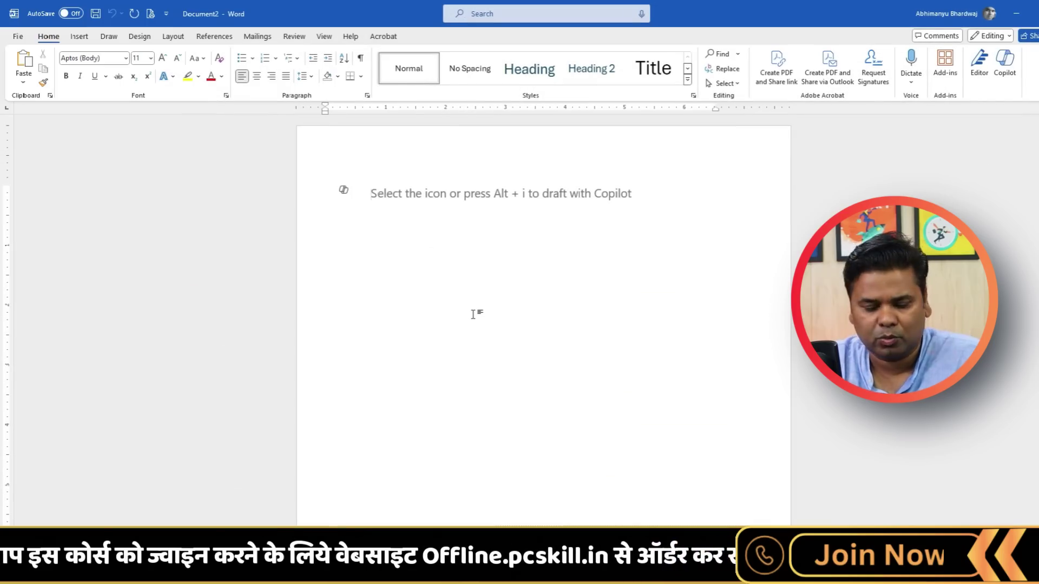
# Draft with Copilot in a blank document using the prompt "write an email for two days leave for my boss."
pyautogui.hotkey('alt', 'i')
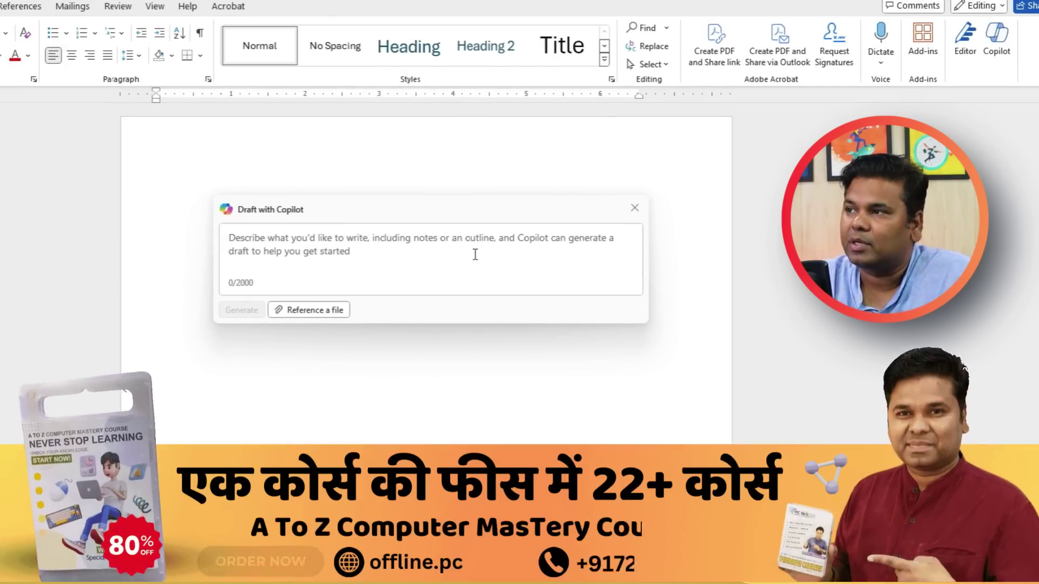
pyautogui.click(474, 253)
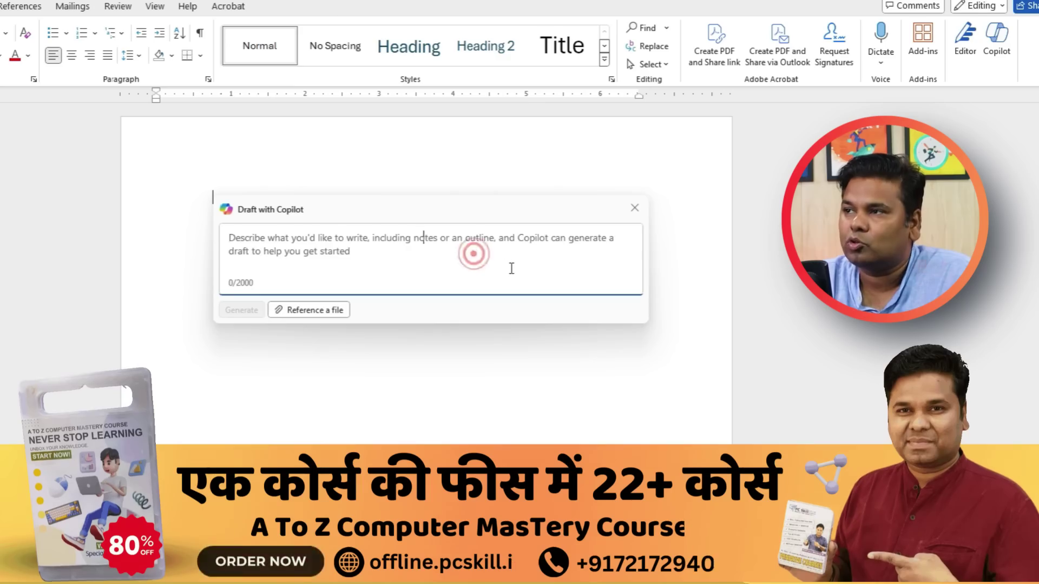
pyautogui.write('write an email for two days leave for my boss.')
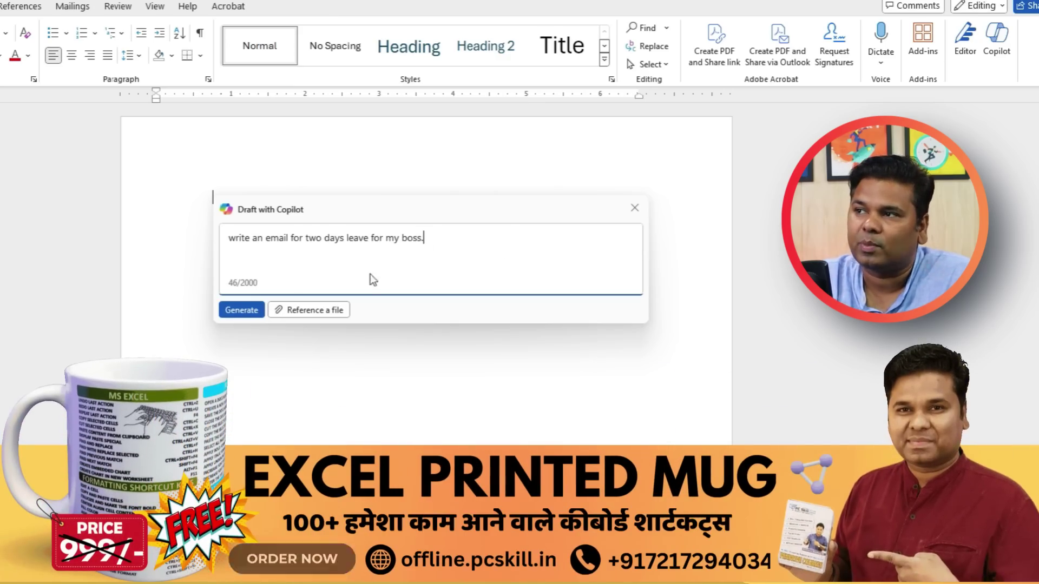
pyautogui.click(241, 310)
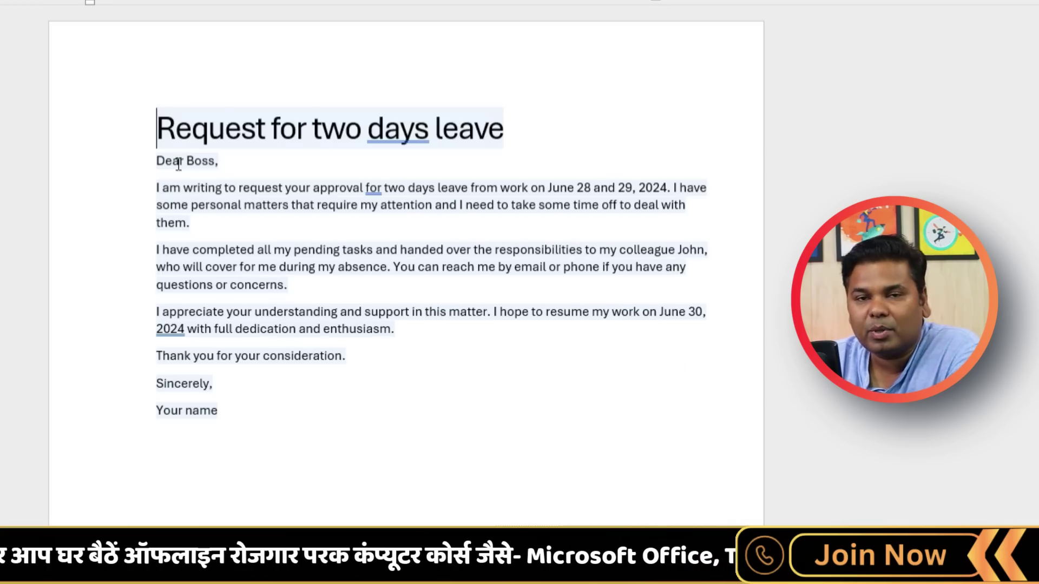
# Look over the whole generated leave email and have Copilot regenerate it as a second version
pyautogui.click(343, 385)
pyautogui.moveTo(148, 127); pyautogui.dragTo(278, 436)
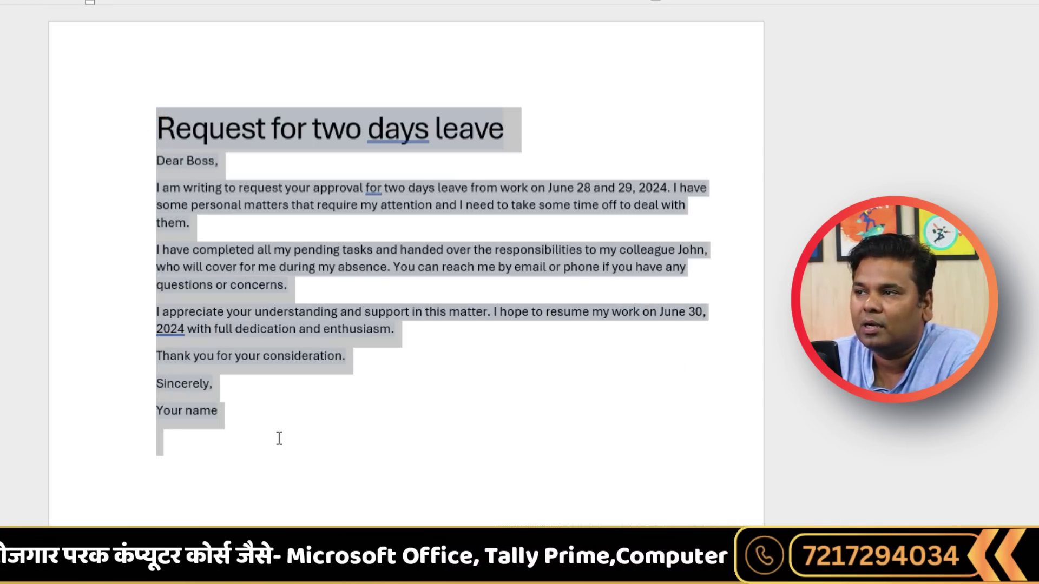
pyautogui.click(304, 424)
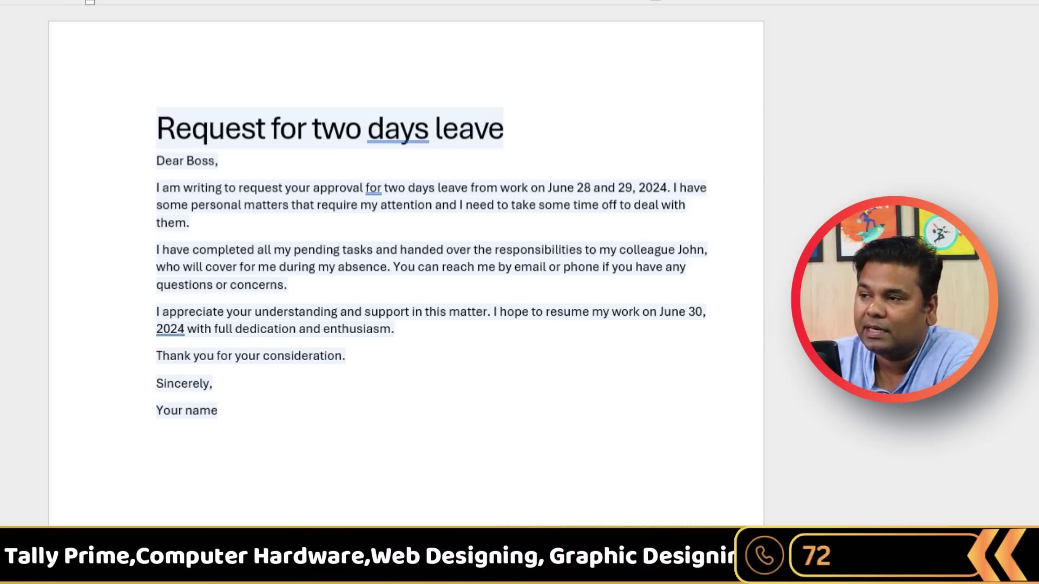
pyautogui.click(249, 497)
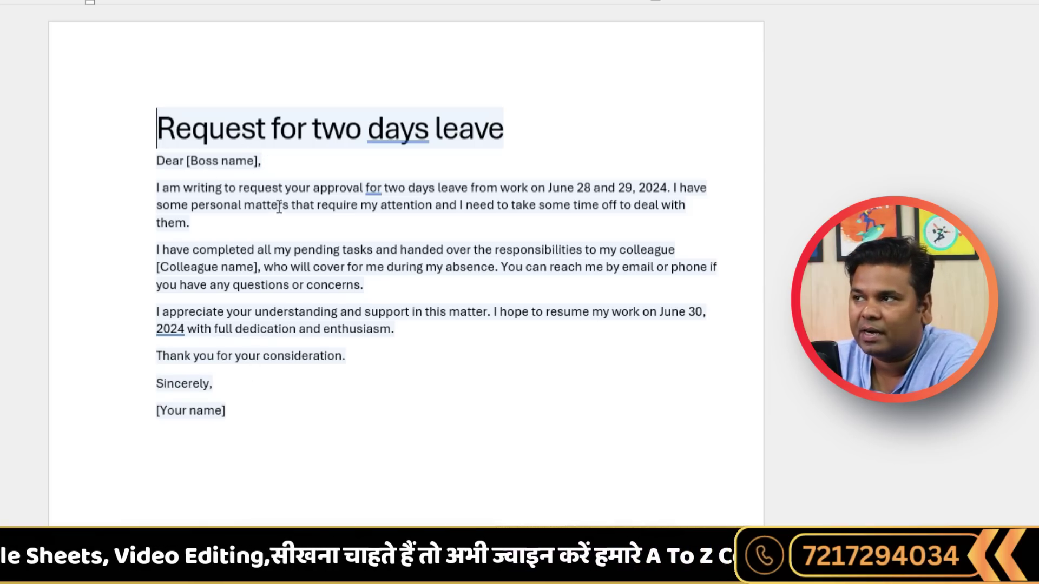
# Highlight the [Boss name], [Colleague name] and [Your name] placeholders in turn to review what the email leaves to fill in
pyautogui.click(269, 169)
pyautogui.keyDown('shift'); pyautogui.click(188, 162); pyautogui.keyUp('shift')
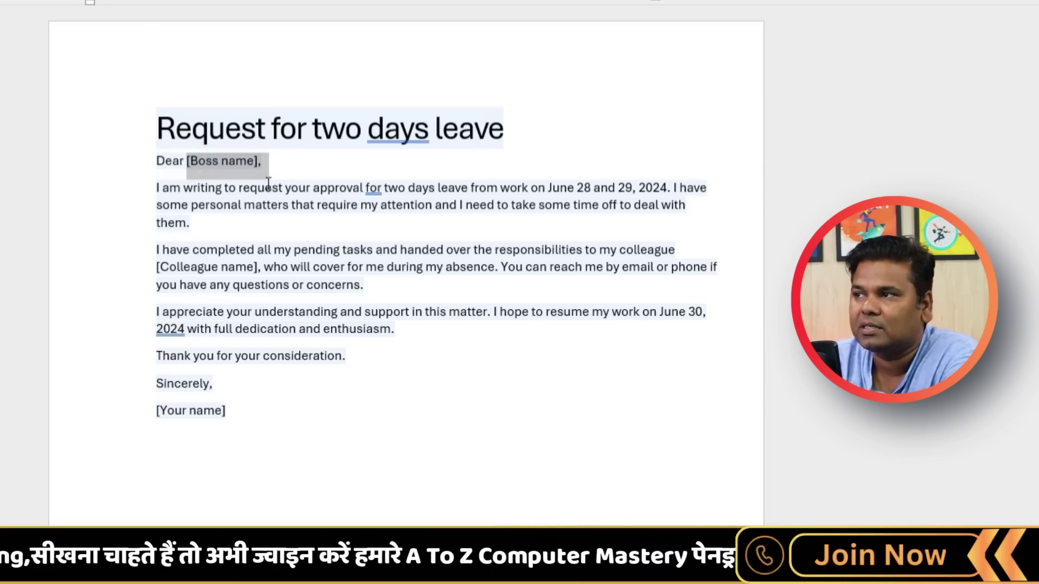
pyautogui.moveTo(262, 266); pyautogui.dragTo(148, 269)
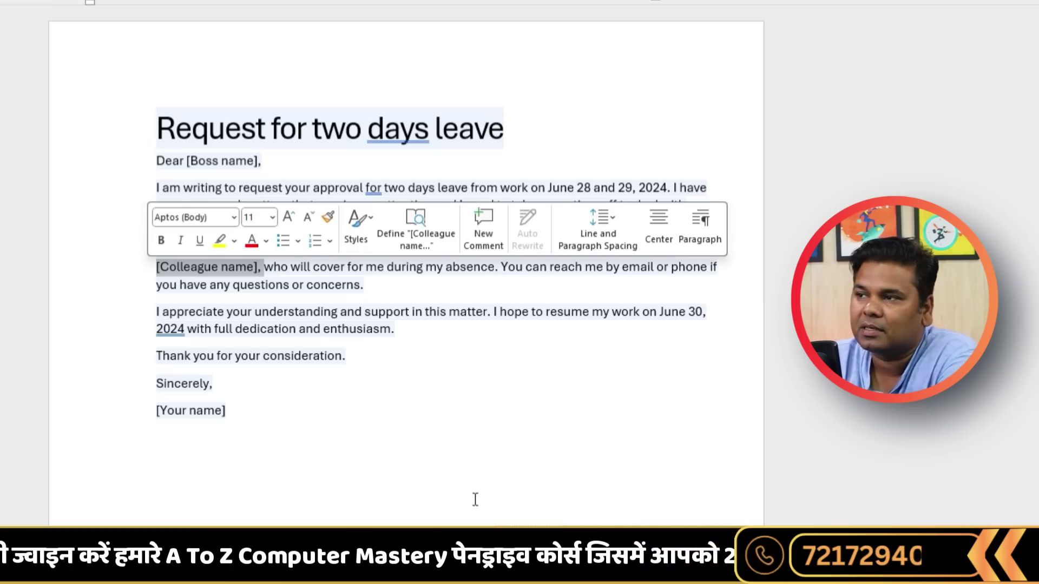
pyautogui.click(436, 461)
pyautogui.keyDown('shift'); pyautogui.click(150, 407); pyautogui.keyUp('shift')
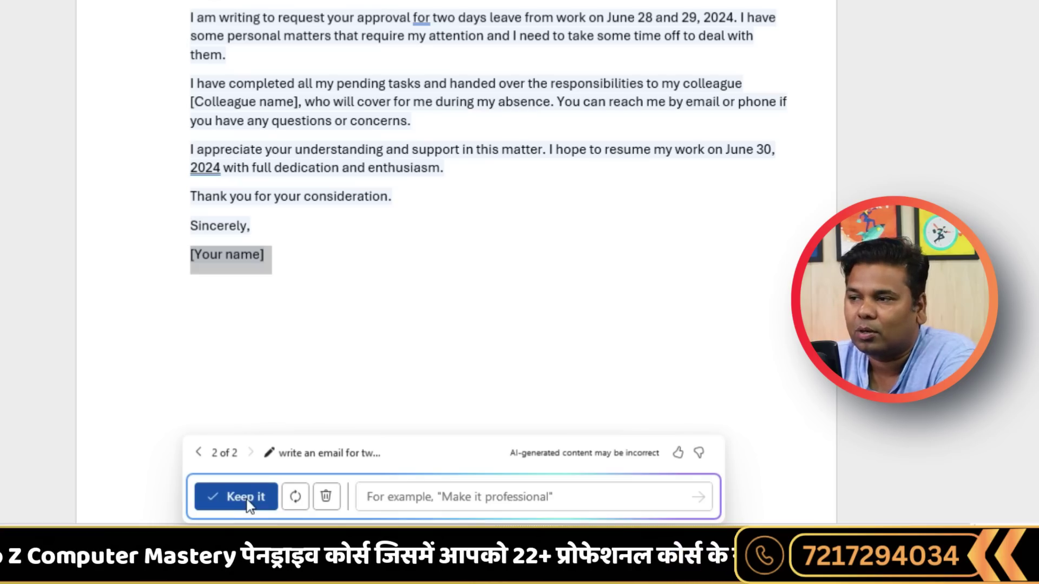
# Compare the two versions of the leave email and keep the first one, addressed to "Dear Boss"
pyautogui.click(199, 455)
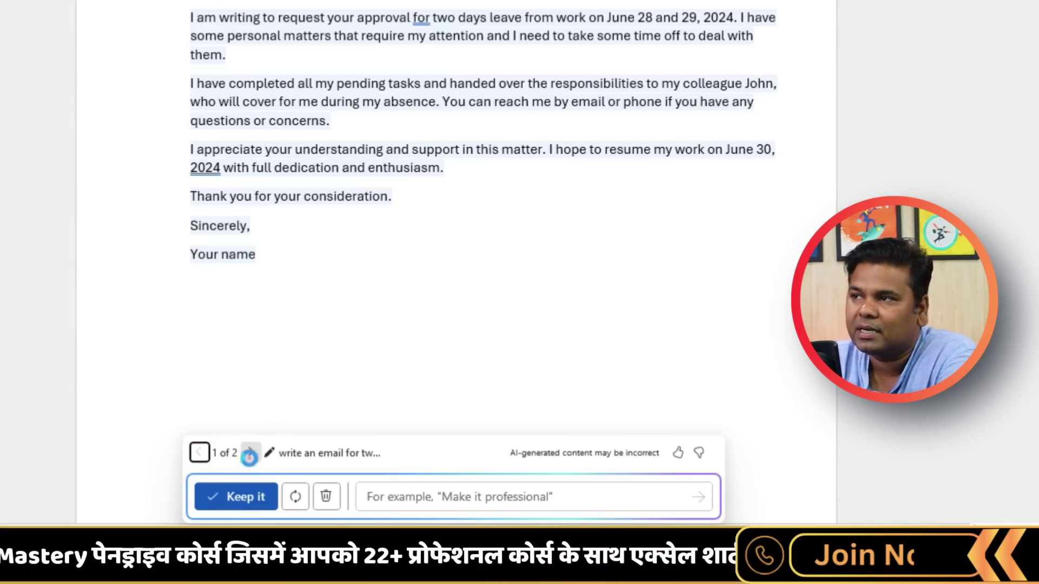
pyautogui.click(250, 457)
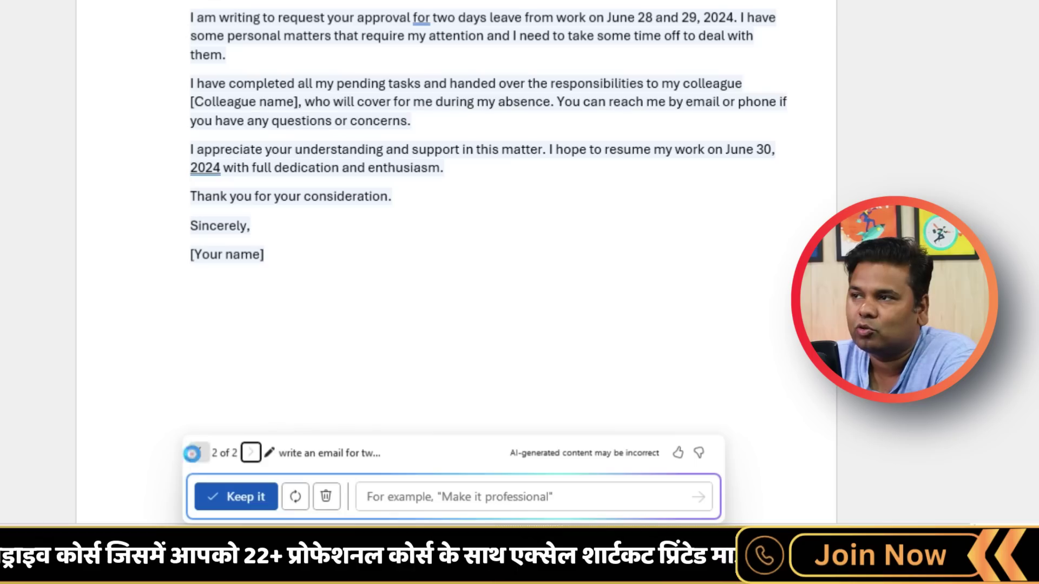
pyautogui.click(199, 453)
pyautogui.moveTo(234, 455); pyautogui.dragTo(90, 414)
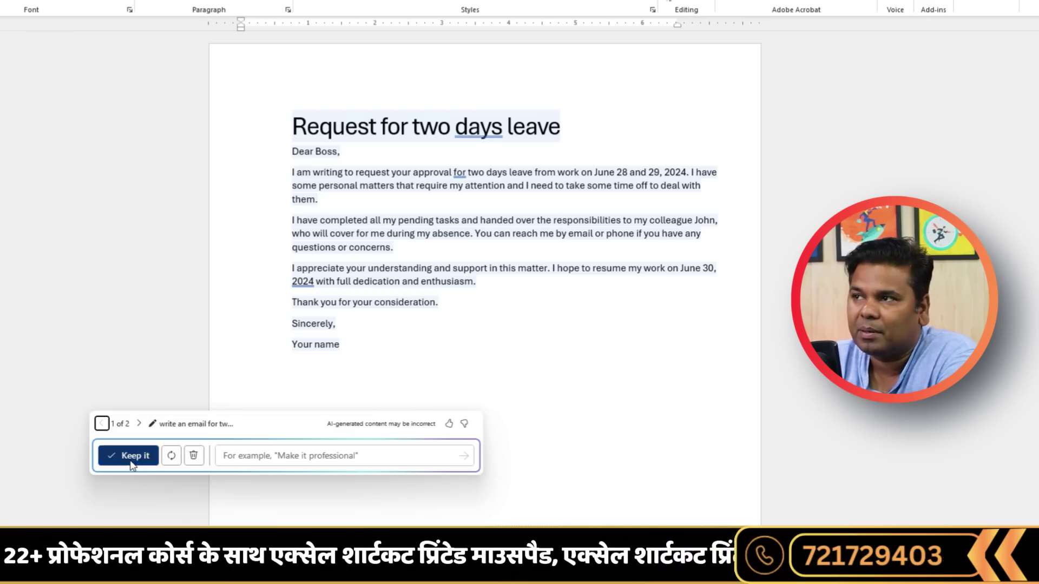
pyautogui.click(2, 414)
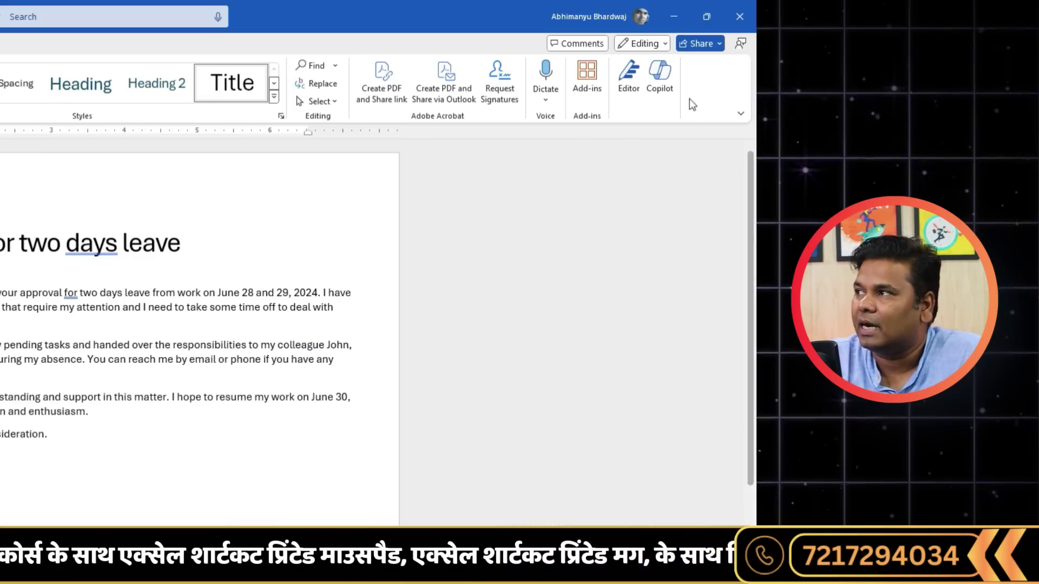
# Show Copilot for the leave email document and open its larger collection of Copilot Lab prompts
pyautogui.click(661, 76)
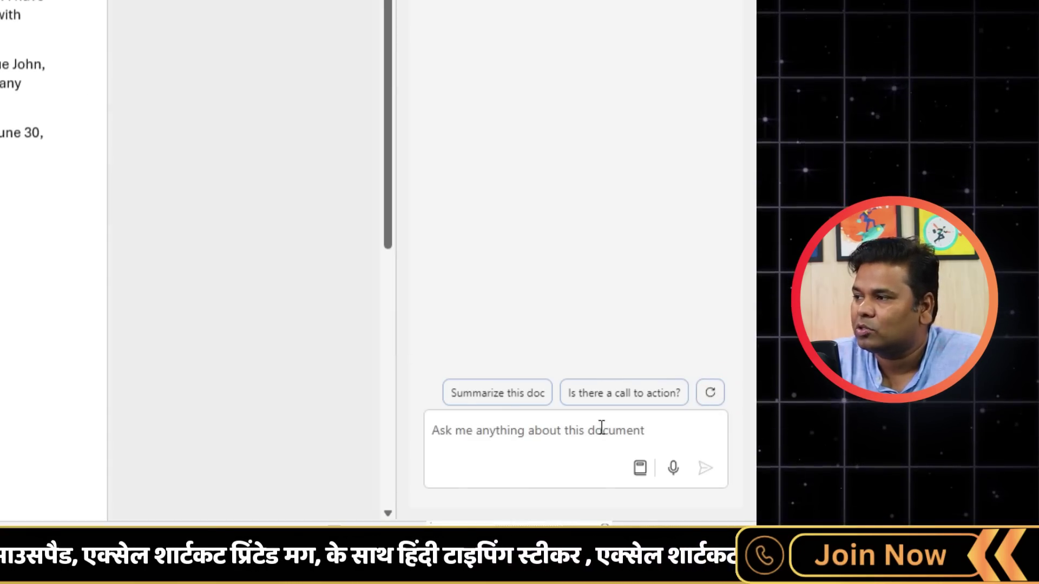
pyautogui.click(639, 475)
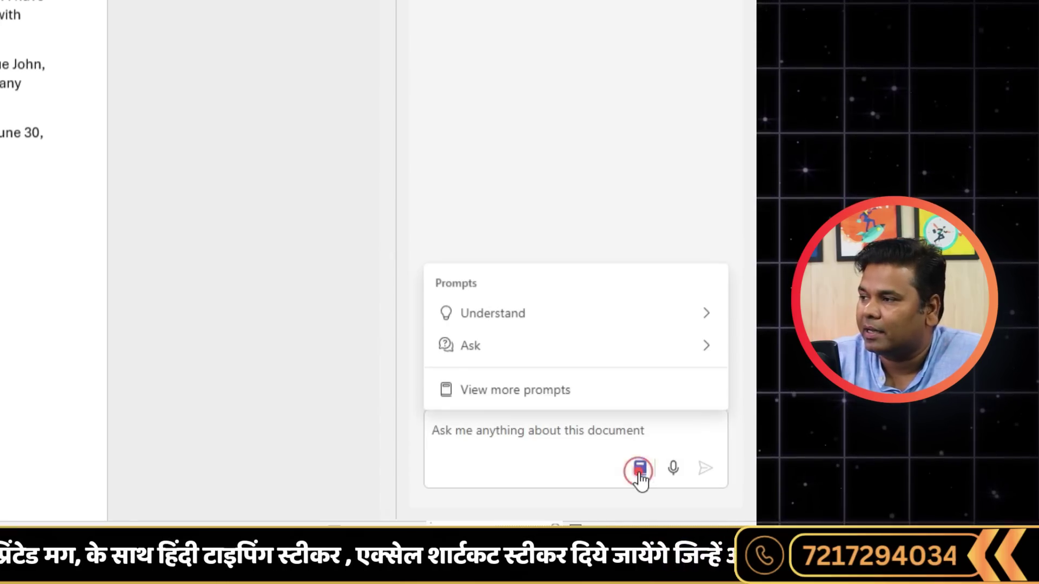
pyautogui.click(501, 402)
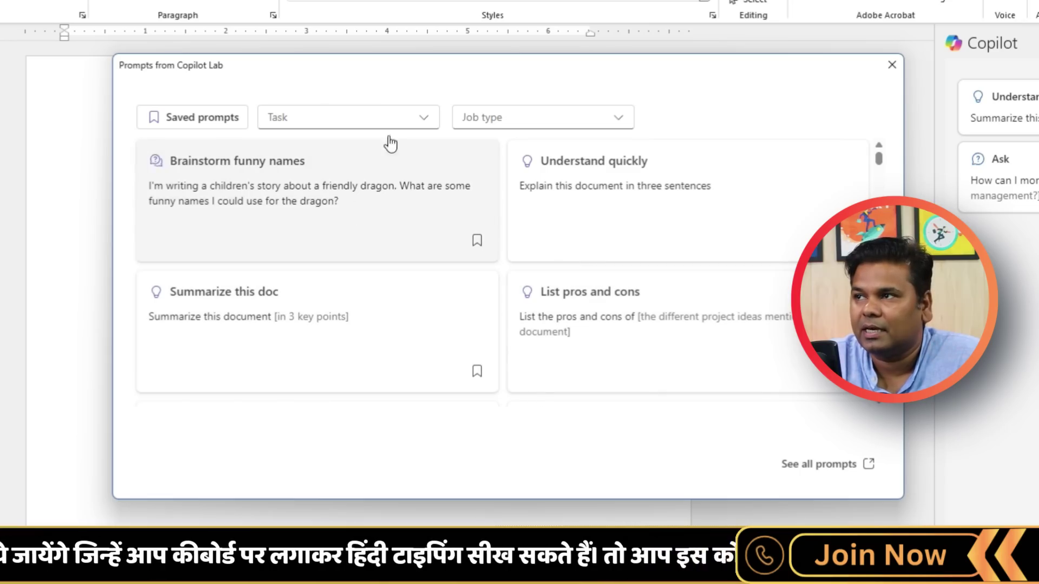
# Filter the prompts by the Edit task, choose "Craft press release" and send it to Copilot unchanged
pyautogui.click(432, 120)
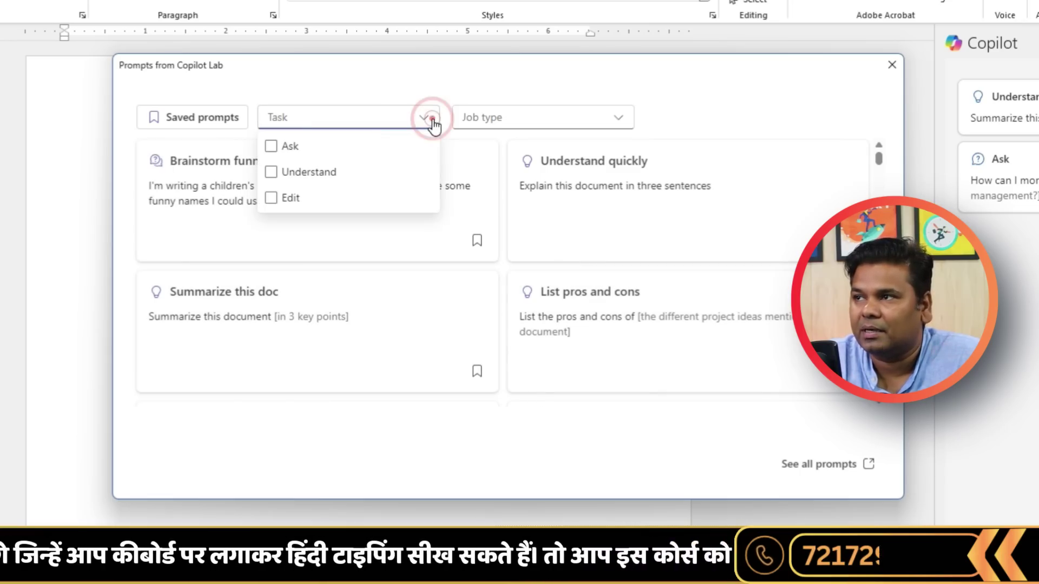
pyautogui.click(270, 197)
pyautogui.click(648, 361)
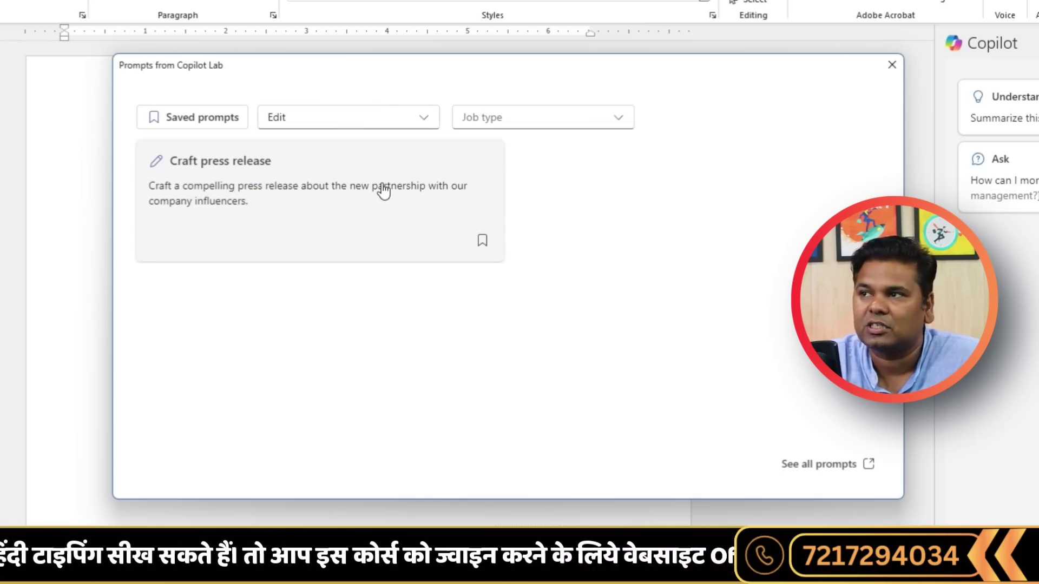
pyautogui.click(297, 220)
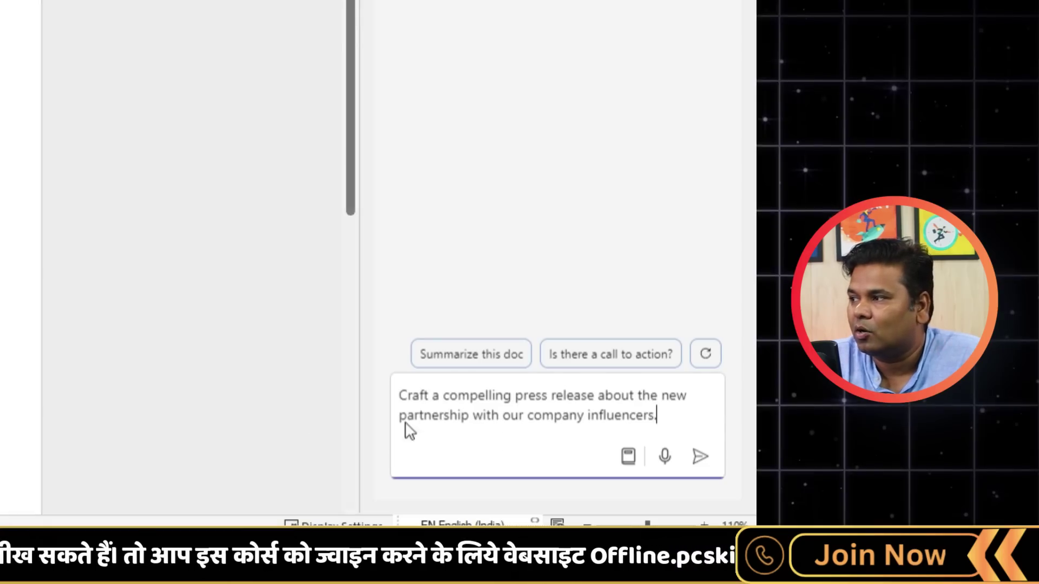
pyautogui.click(699, 467)
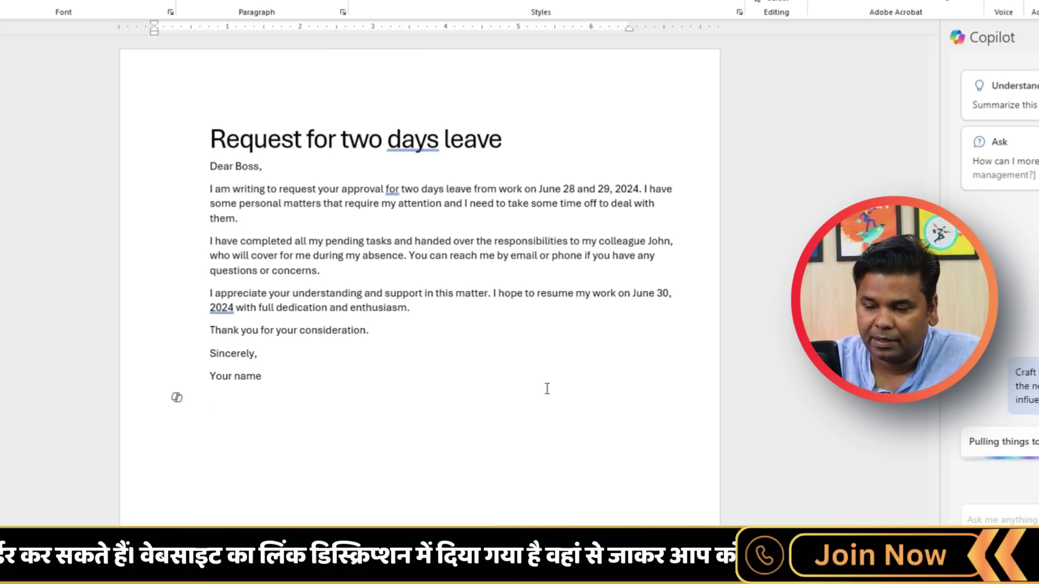
# On the blank page after the email, generate Content Writer interview questions about previous experience, goals and personal interests with Copilot
pyautogui.scroll(-7, 547, 389)
pyautogui.scroll(-5, 529, 371)
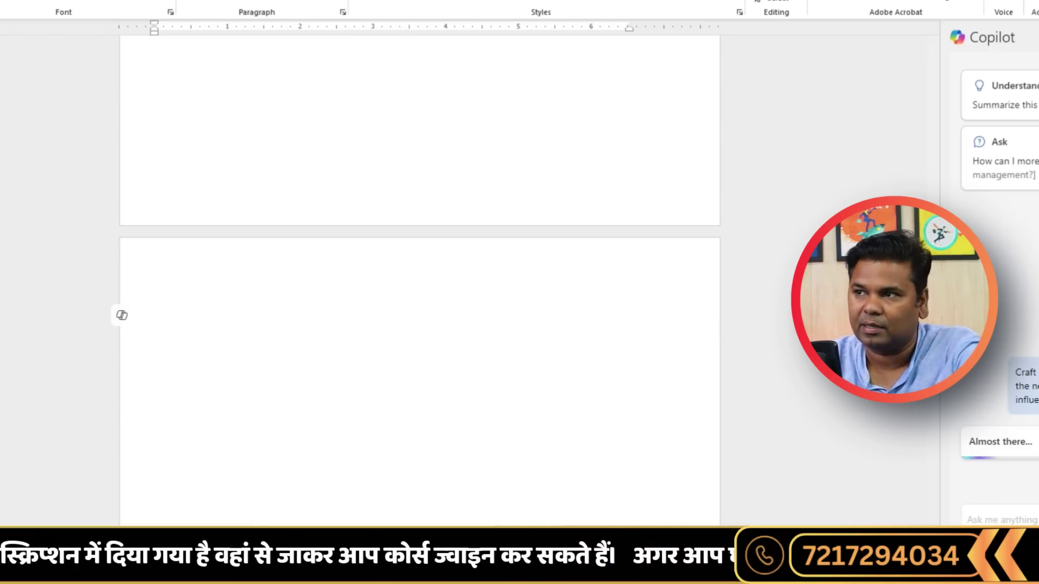
pyautogui.click(121, 315)
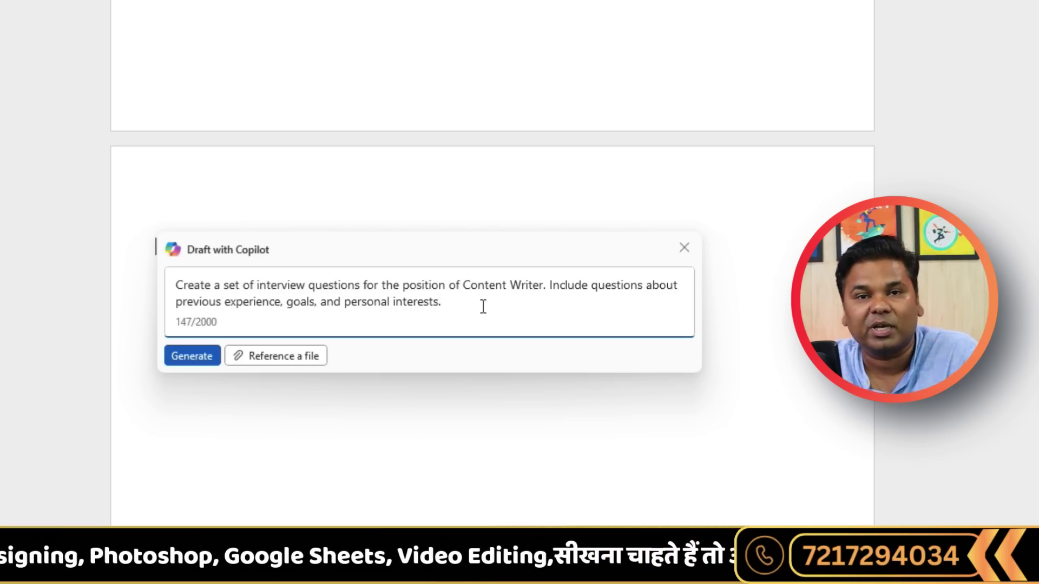
pyautogui.click(177, 358)
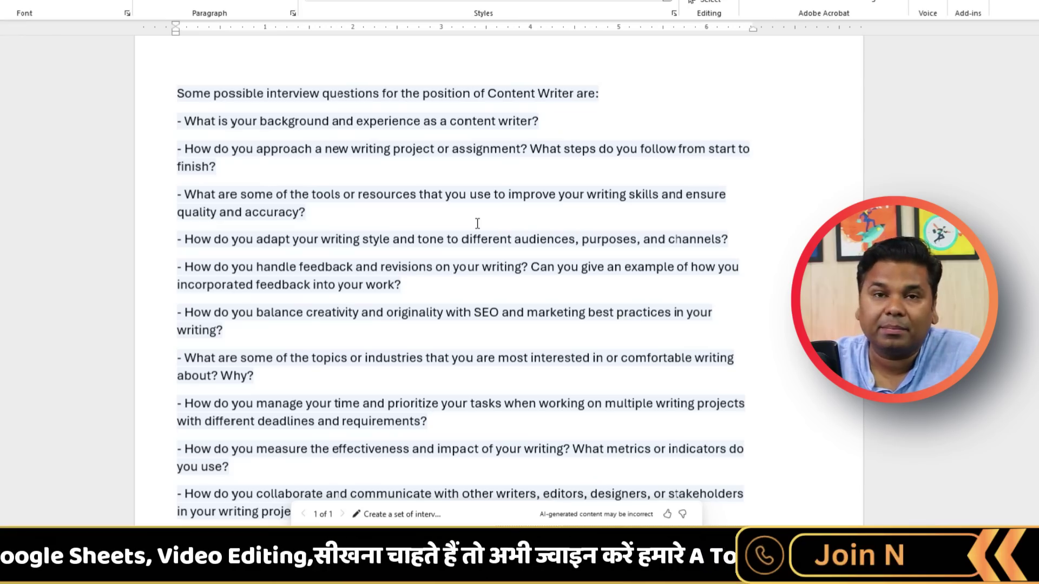